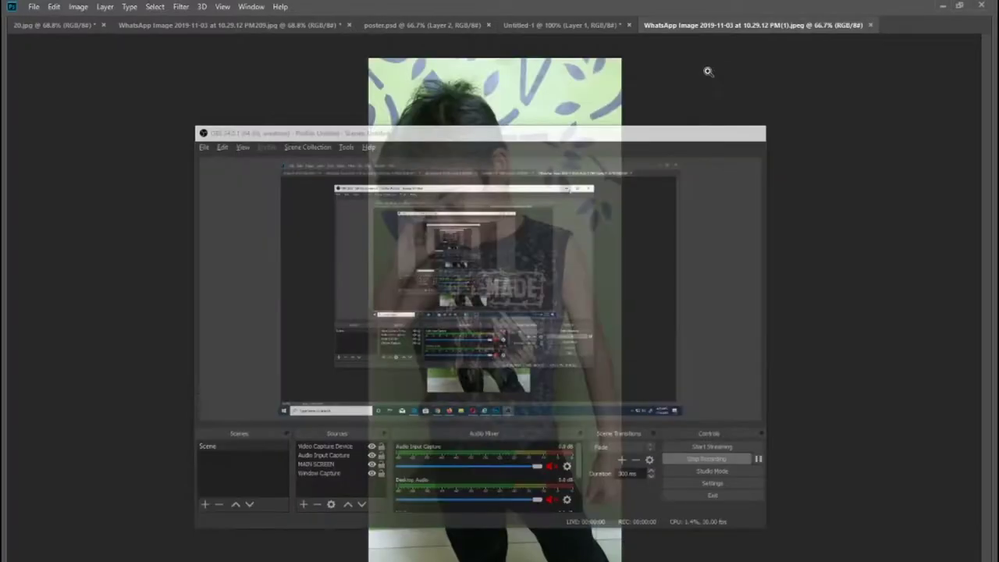
- Leave full-screen mode so the toolbar, options bar and panels reappear around the photo
key(Tab)
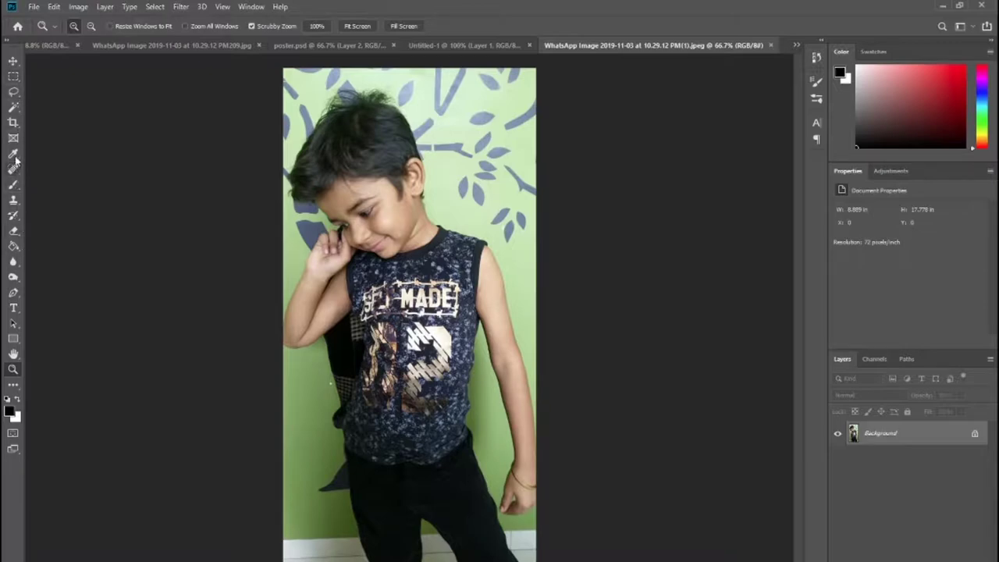
- With the Pen tool active, open 'WhatsApp Image 2019-11-03 at 10.29.13 PM(1).jpg'
click(13, 292)
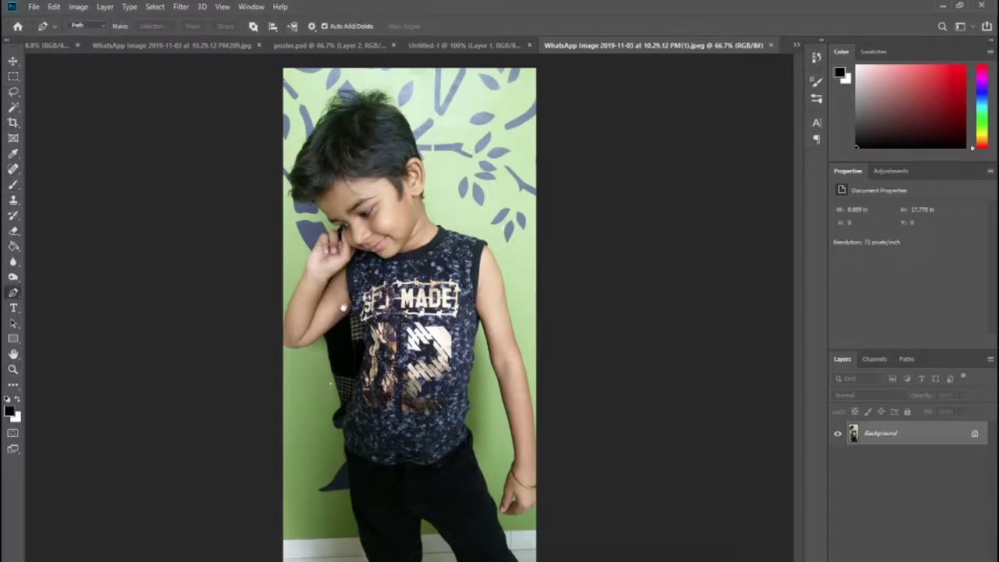
click(33, 6)
click(39, 27)
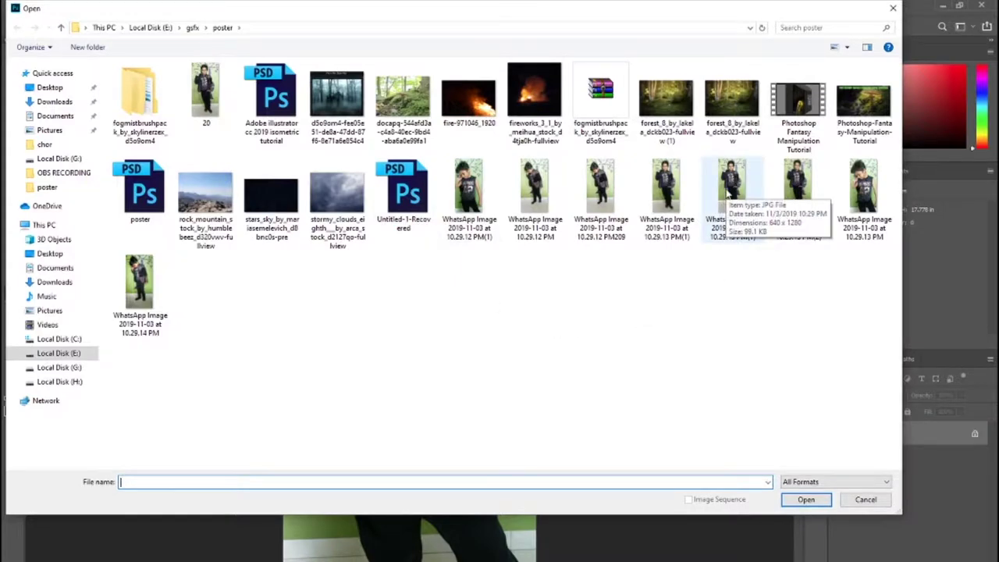
double_click(725, 187)
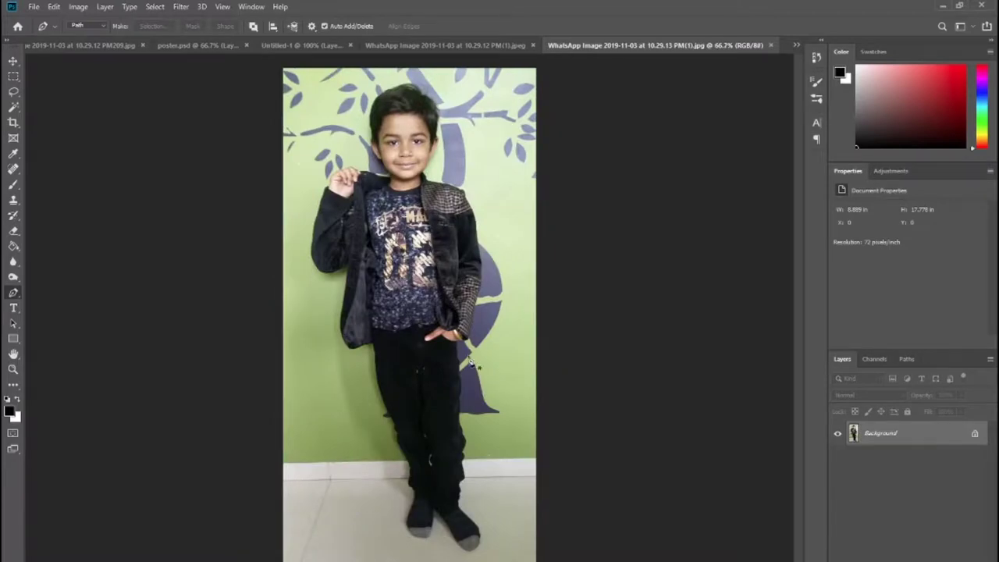
click(424, 528)
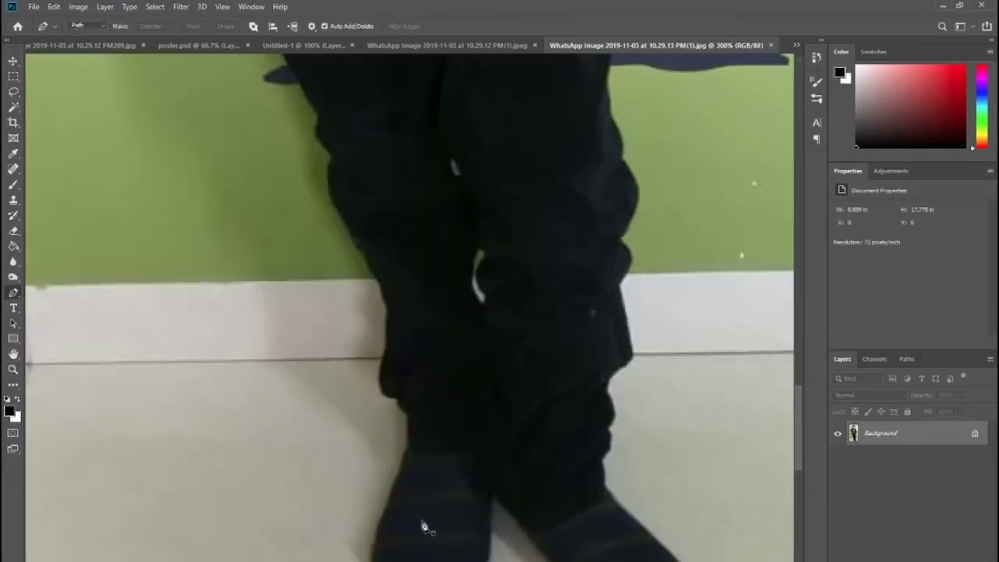
- Start the path at the foot's edge and anchor it up the sock and leg
scroll(382, 423, down, 3)
click(403, 506)
click(375, 433)
drag(377, 424, 389, 394)
click(408, 331)
click(404, 299)
click(396, 284)
click(380, 252)
click(387, 223)
click(389, 189)
click(374, 166)
click(360, 143)
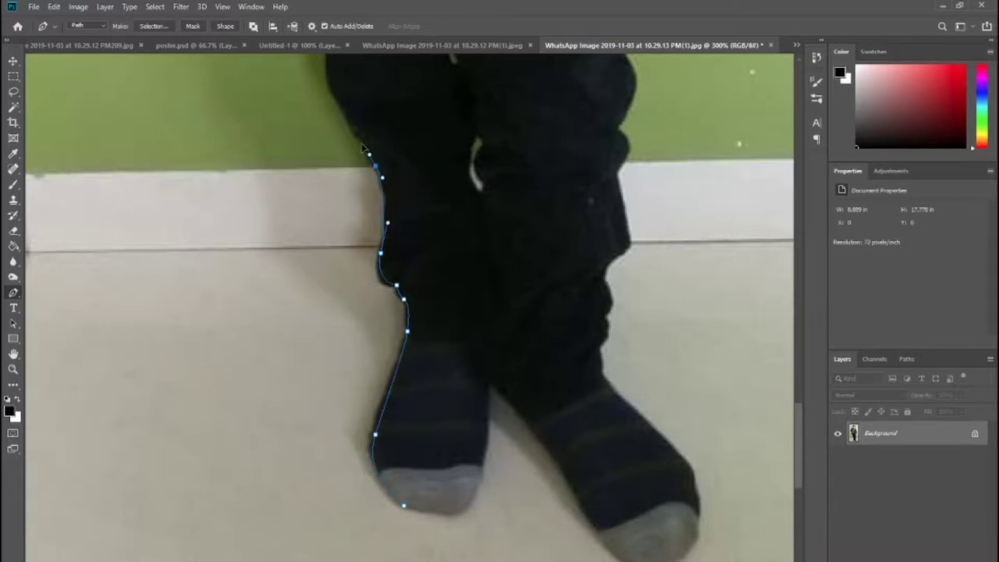
- Continue the path with curved anchors up the trouser leg and around the jacket hem
scroll(343, 382, up, 7)
drag(329, 366, 316, 287)
drag(286, 241, 330, 440)
mouse_move(297, 344)
mouse_down()
mouse_move(288, 301)
mouse_move(300, 495)
mouse_move(286, 296)
mouse_up()
mouse_move(213, 328)
mouse_down()
mouse_move(272, 380)
mouse_move(253, 384)
mouse_up()
drag(206, 315, 200, 275)
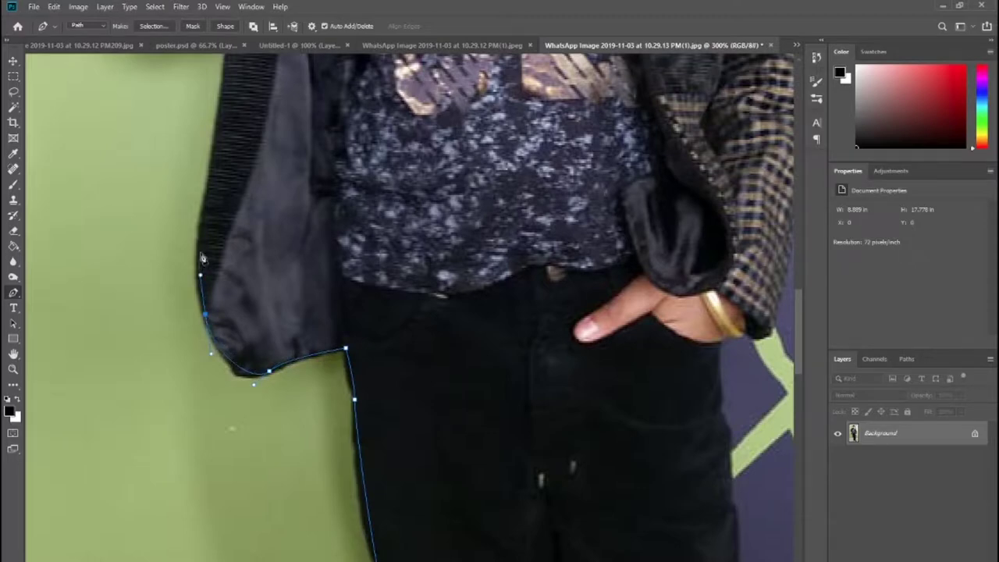
drag(217, 129, 227, 108)
- Trace the path around the jacket cuff, up the sleeve and across the raised hand
scroll(262, 277, up, 5)
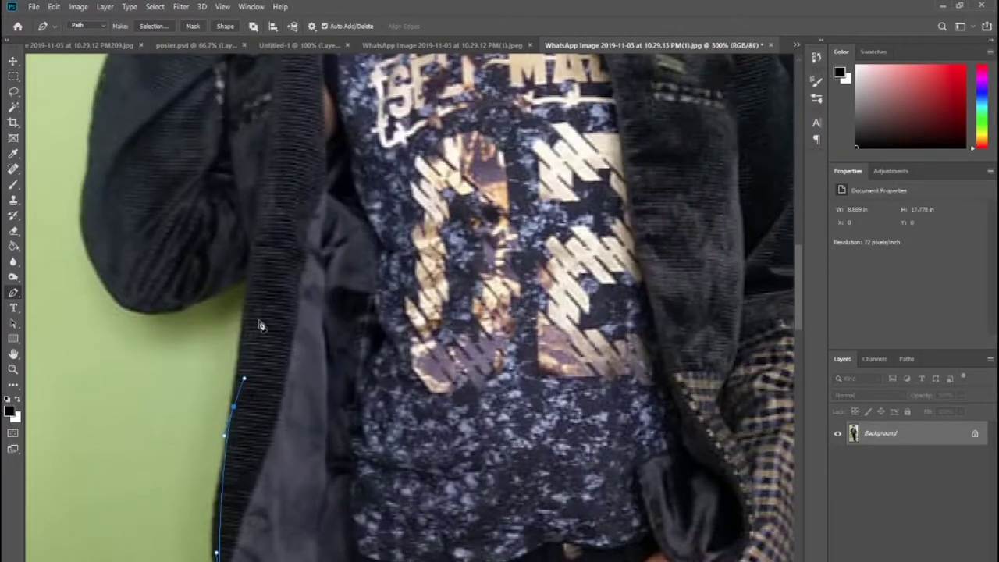
drag(146, 309, 111, 298)
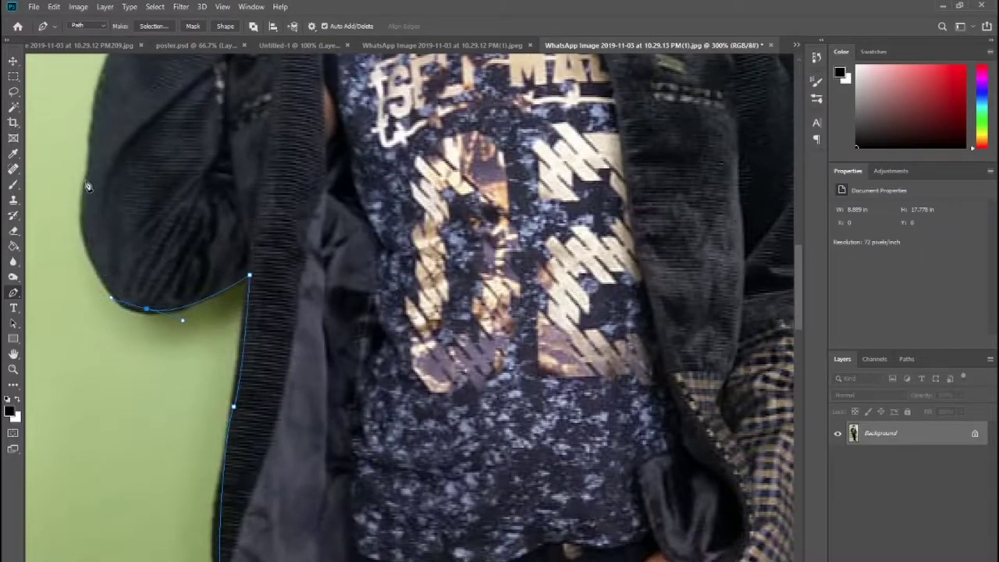
mouse_move(122, 235)
mouse_down()
mouse_move(140, 443)
mouse_move(137, 232)
mouse_up()
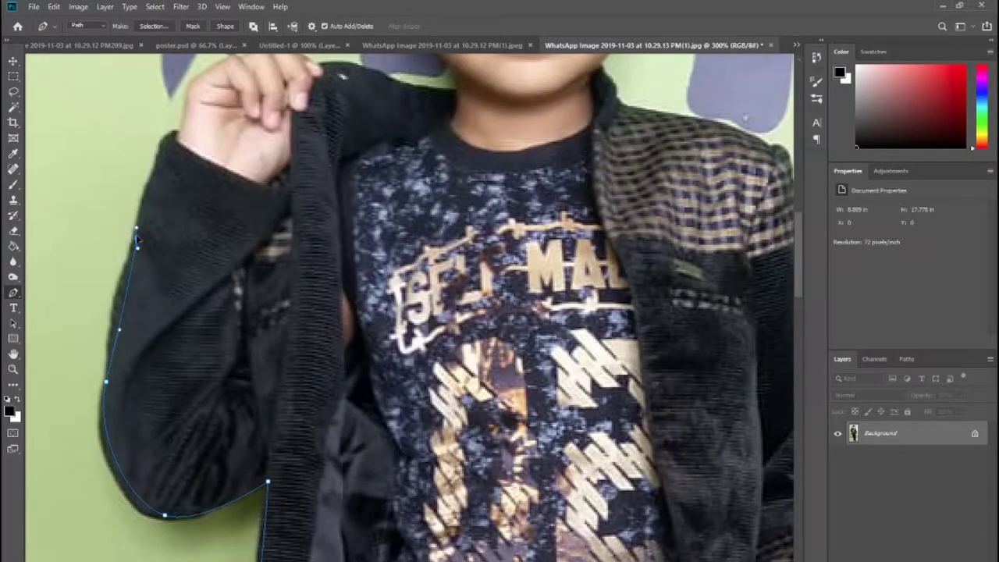
click(167, 138)
scroll(188, 107, up, 2)
click(189, 208)
click(230, 185)
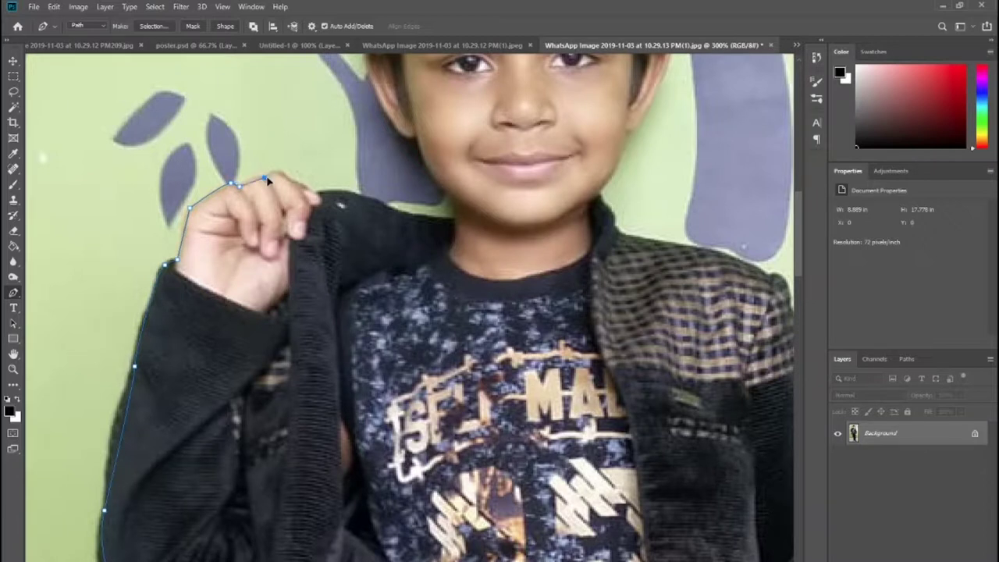
click(313, 192)
- Carry the path along the shoulder and up the neck to the hairline
click(365, 201)
click(393, 209)
click(455, 224)
scroll(453, 214, up, 2)
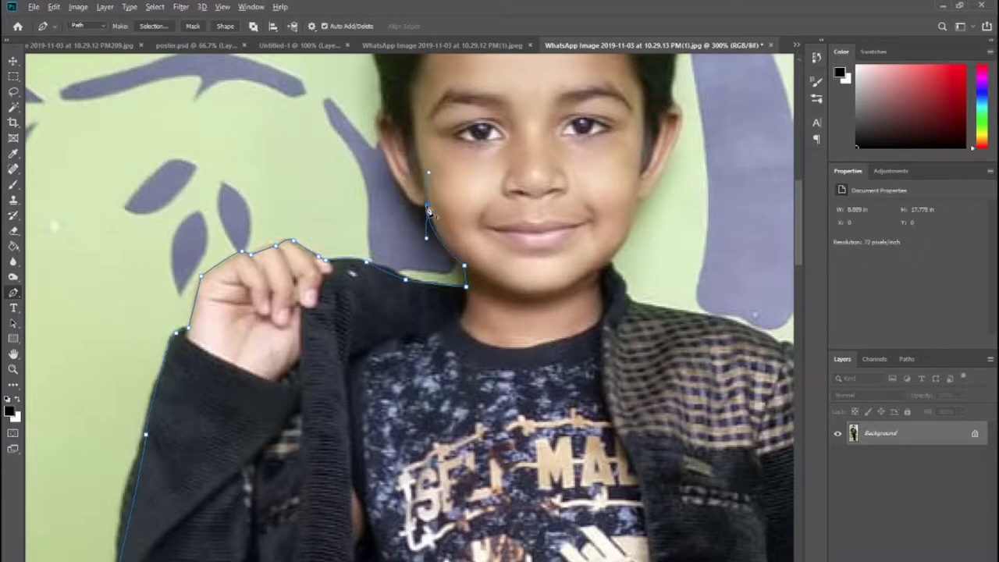
drag(397, 178, 384, 158)
click(386, 108)
drag(408, 146, 399, 242)
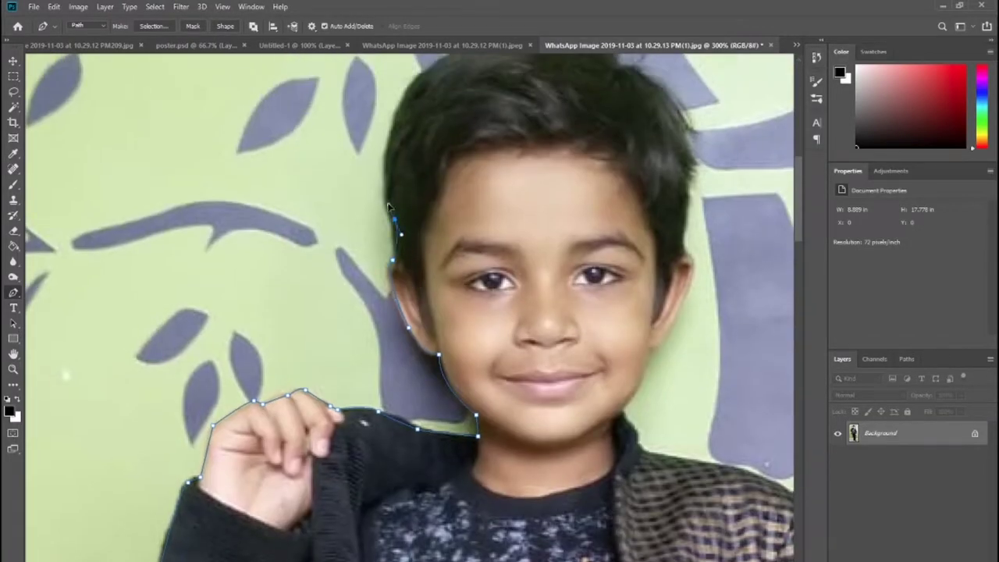
scroll(390, 207, up, 3)
- Extend the path over the hair and down beside the face toward the chin
mouse_move(434, 153)
mouse_down()
mouse_move(502, 112)
mouse_move(597, 118)
mouse_move(623, 175)
mouse_up()
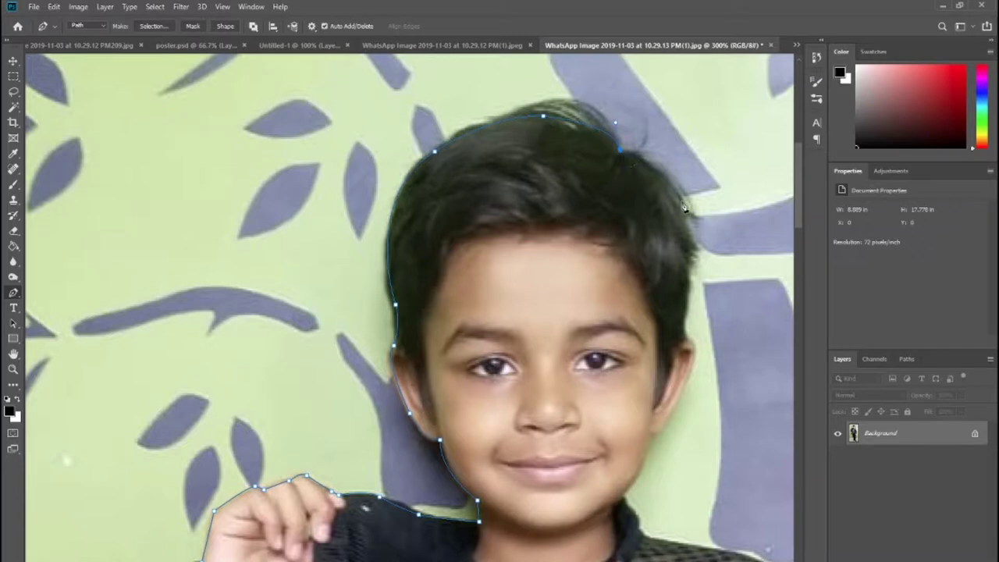
drag(688, 314, 682, 361)
drag(678, 406, 666, 427)
drag(619, 497, 613, 511)
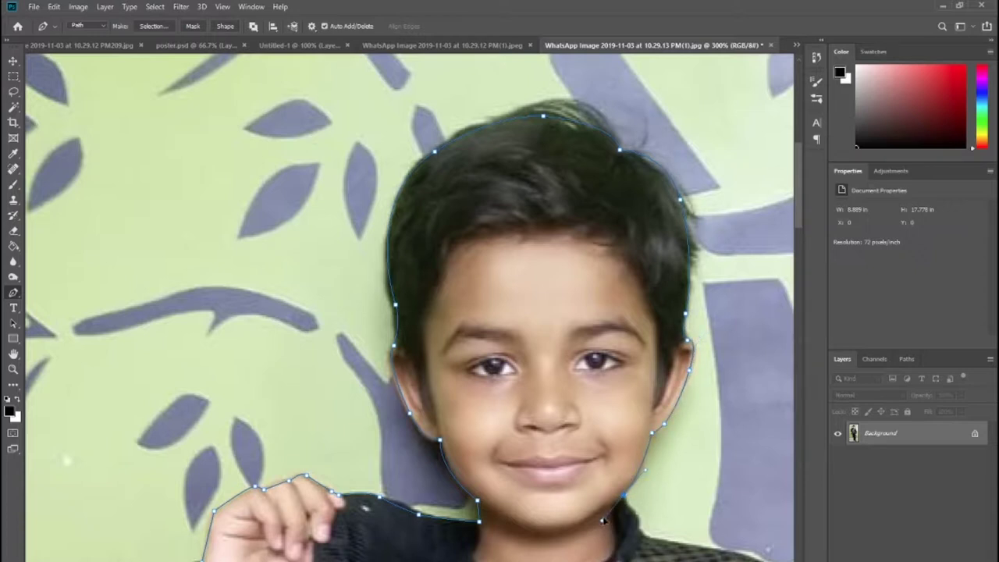
- Trace the path down the jacket's right edge and around the cuff
drag(603, 520, 533, 286)
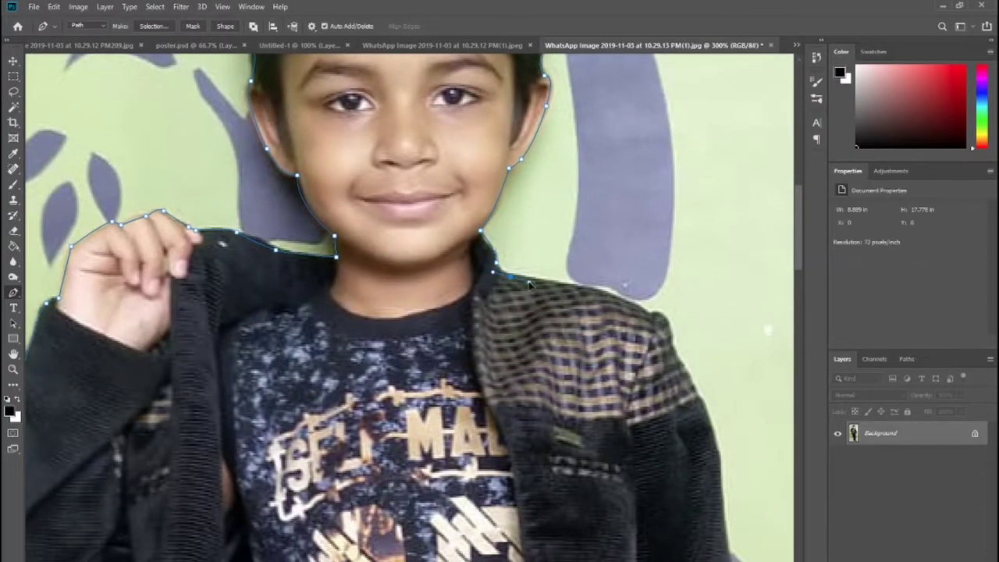
mouse_move(713, 442)
mouse_down()
mouse_move(719, 454)
mouse_move(604, 199)
mouse_up()
drag(622, 336, 624, 357)
mouse_move(625, 486)
mouse_down()
mouse_move(616, 512)
mouse_move(611, 332)
mouse_up()
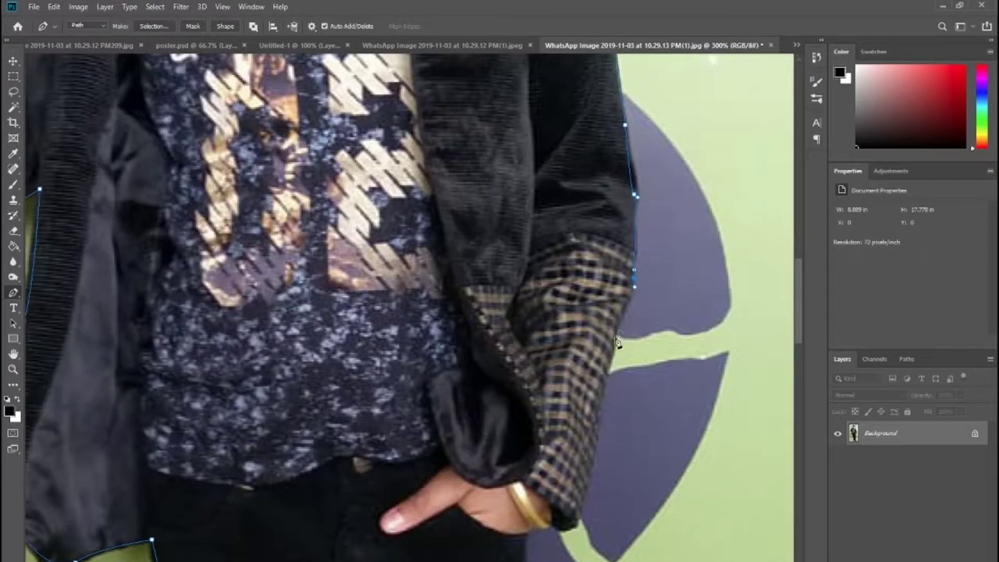
mouse_move(564, 530)
mouse_down()
mouse_move(544, 537)
mouse_move(541, 188)
mouse_up()
- Anchor the path down the right trouser edge
drag(539, 259, 547, 271)
drag(552, 316, 551, 340)
click(554, 413)
click(551, 448)
drag(551, 449, 551, 124)
click(552, 218)
click(549, 231)
click(561, 269)
drag(573, 299, 574, 315)
drag(556, 352, 564, 370)
- Continue the path down the lower trouser leg toward the socks
click(553, 409)
click(566, 461)
click(541, 493)
drag(550, 514, 550, 268)
click(545, 287)
click(546, 308)
click(536, 329)
click(540, 354)
- Trace around both socks, close the path at the first anchor, and load it as a selection
click(626, 445)
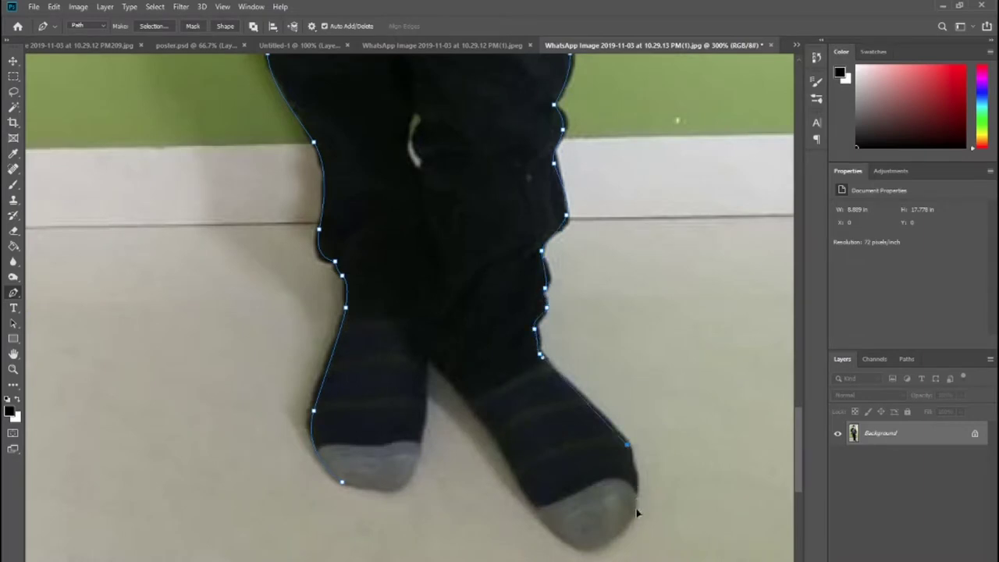
click(470, 400)
click(431, 356)
click(423, 401)
click(403, 479)
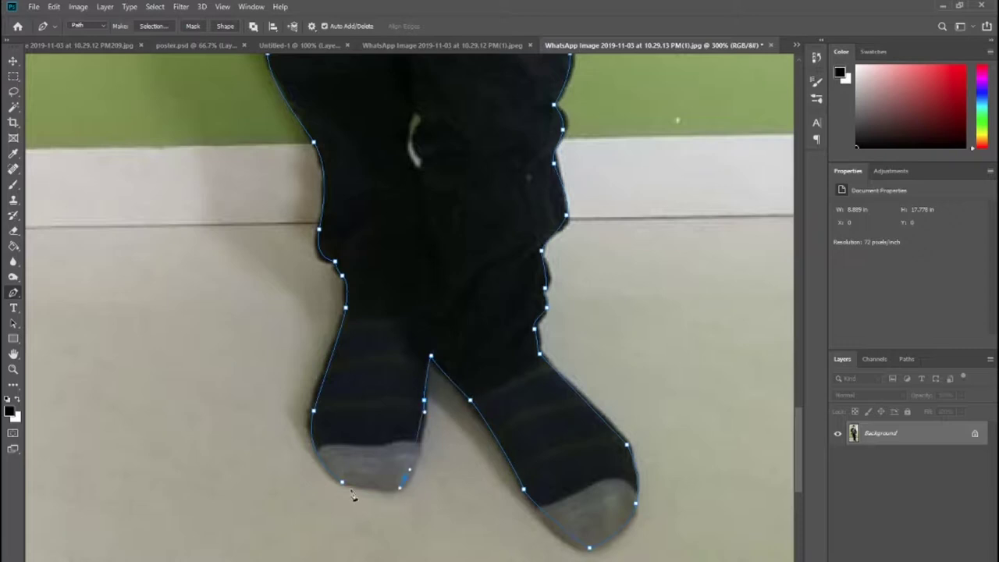
key(ctrl+Return)
key(z)
key(ctrl+0)
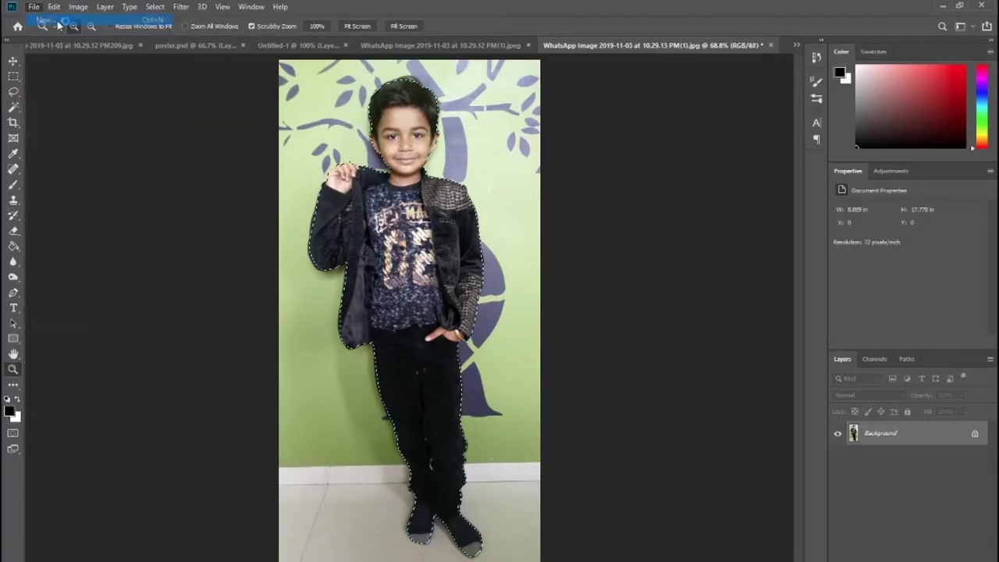
- Create a new Web-preset document with Artboard 1 and paste the cut-out boy into it
key(ctrl+n)
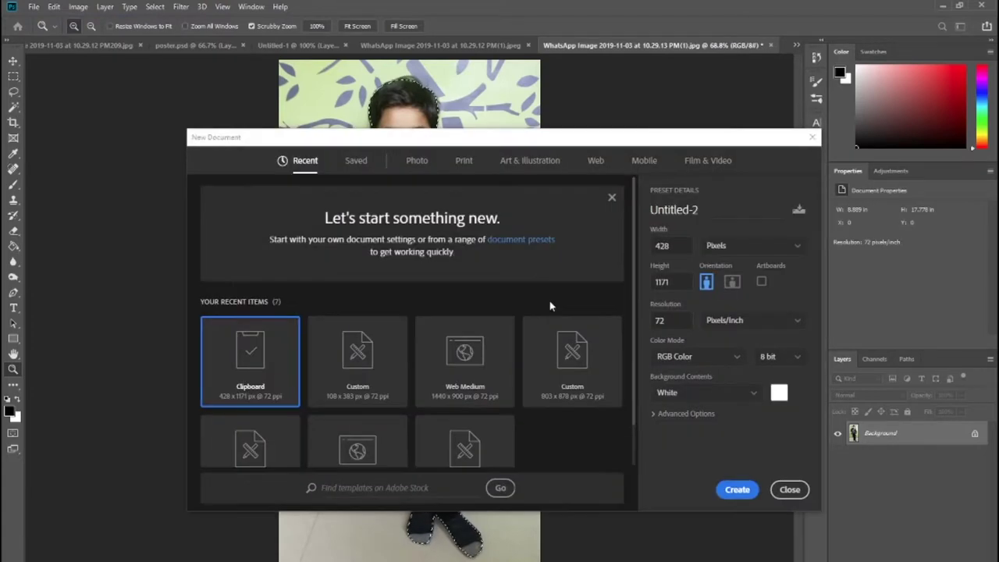
click(595, 160)
click(718, 490)
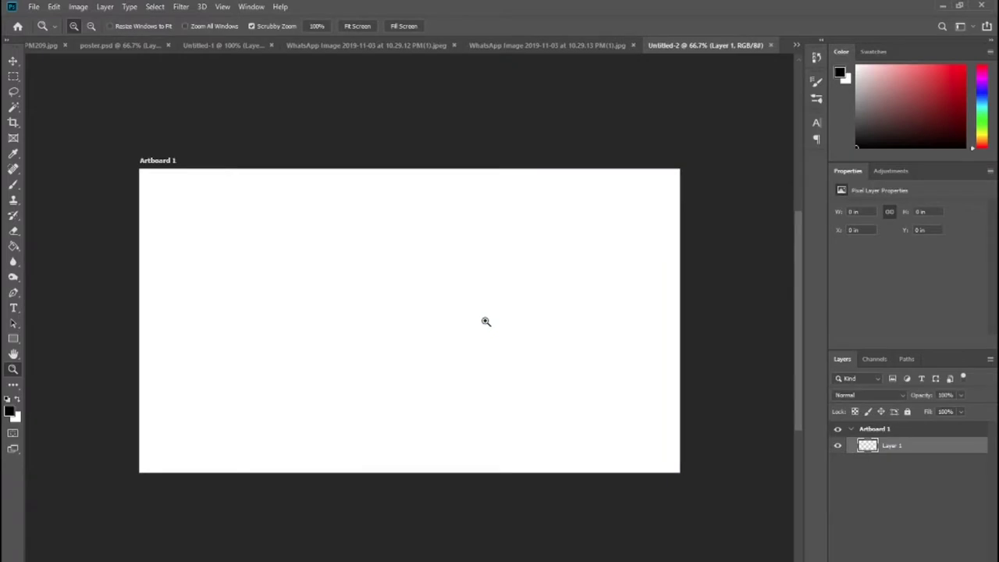
key(ctrl+v)
- Scale the boy to about 3.38 × 9.35 in, move him left, and tilt him about 4°
key(ctrl+t)
drag(492, 168, 420, 367)
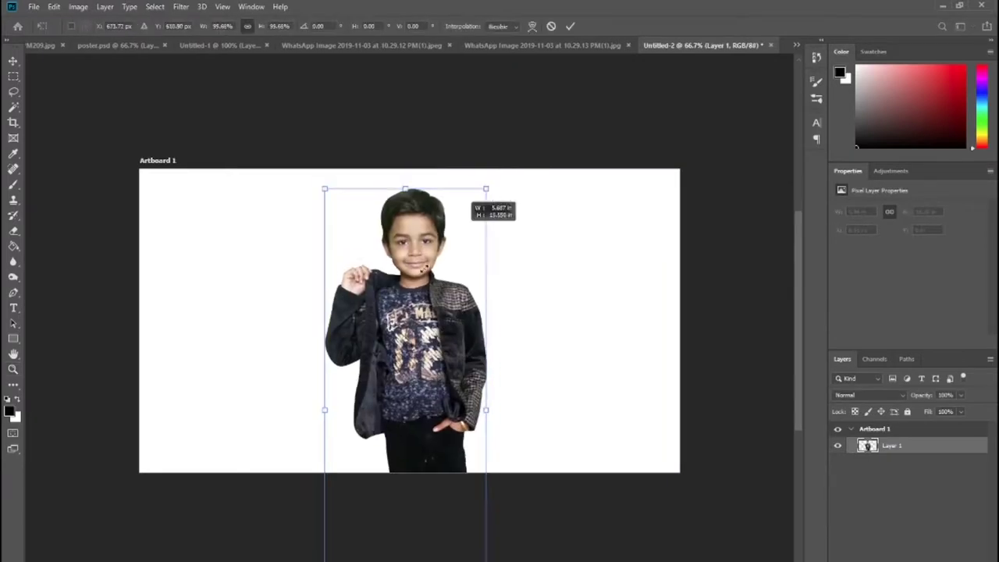
drag(364, 392, 227, 213)
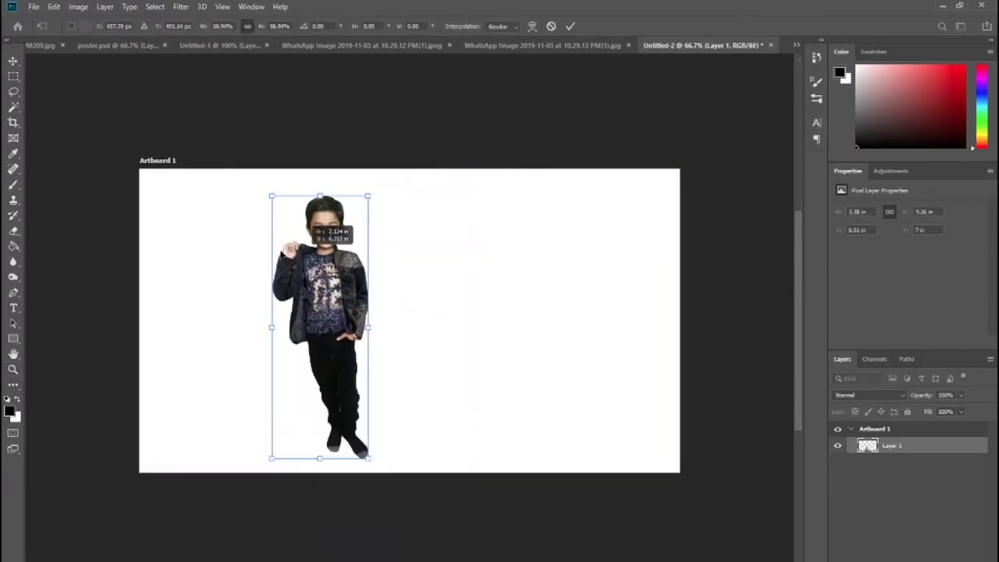
drag(313, 206, 322, 214)
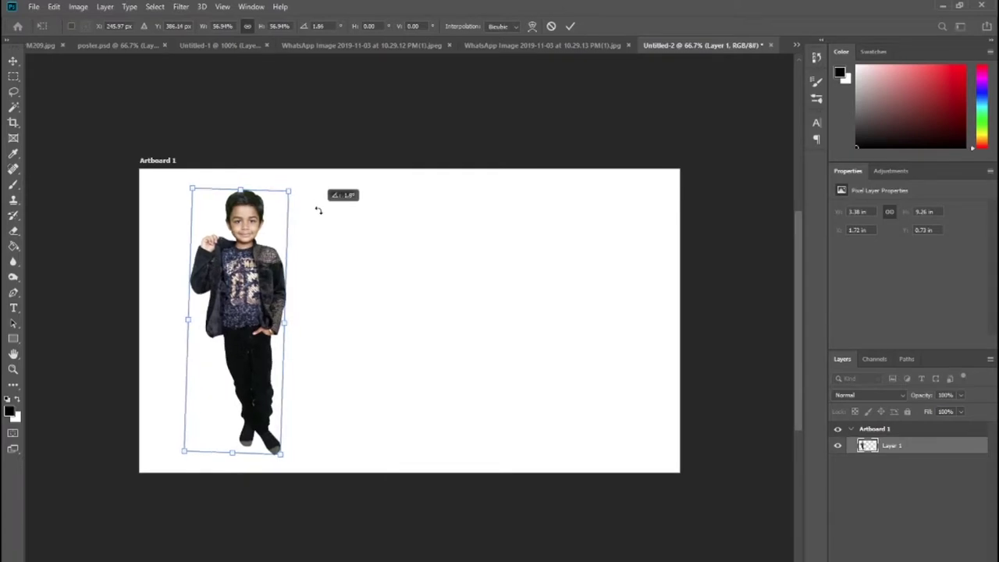
drag(322, 213, 316, 202)
key(z)
click(78, 7)
mouse_move(96, 37)
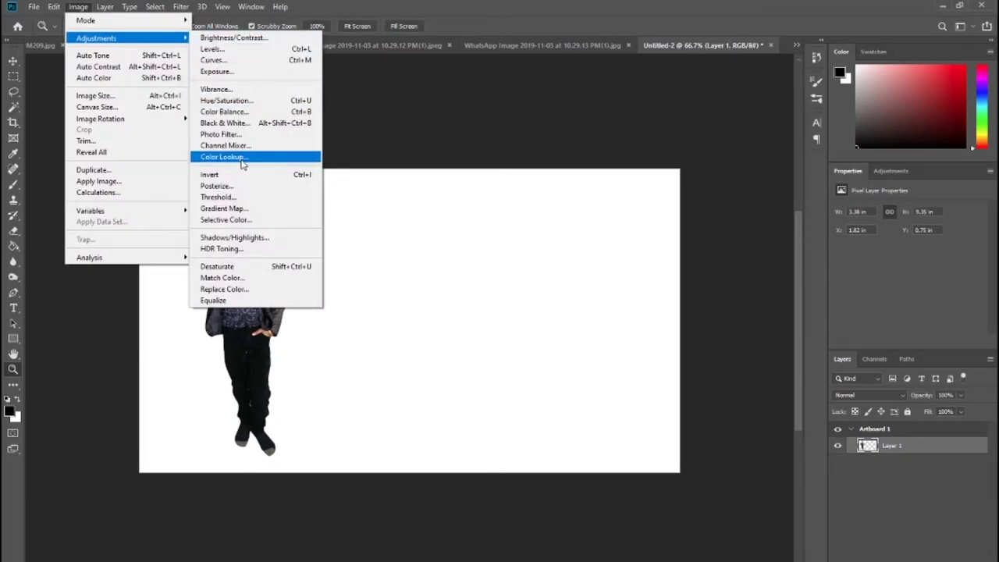
- Brighten the boy with Levels white input 237 and nudge the midtone colour balance
click(321, 313)
key(ctrl+l)
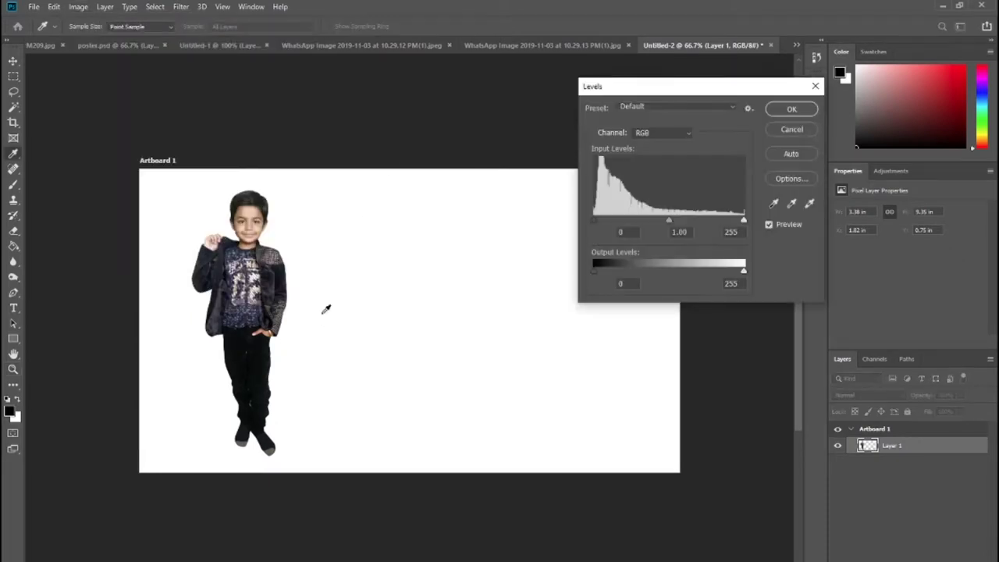
key(Escape)
key(ctrl+l)
drag(744, 223, 734, 224)
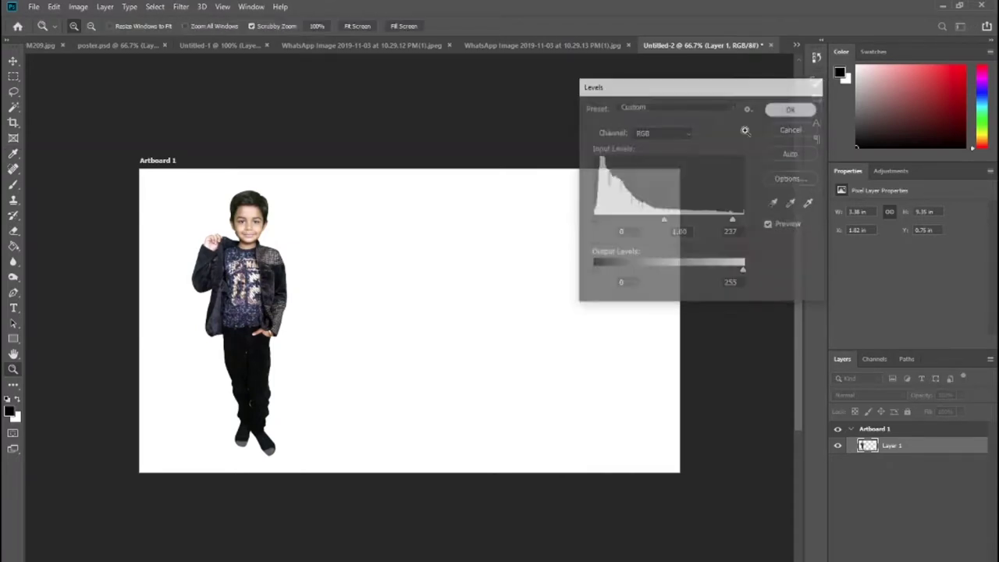
key(Return)
key(ctrl+b)
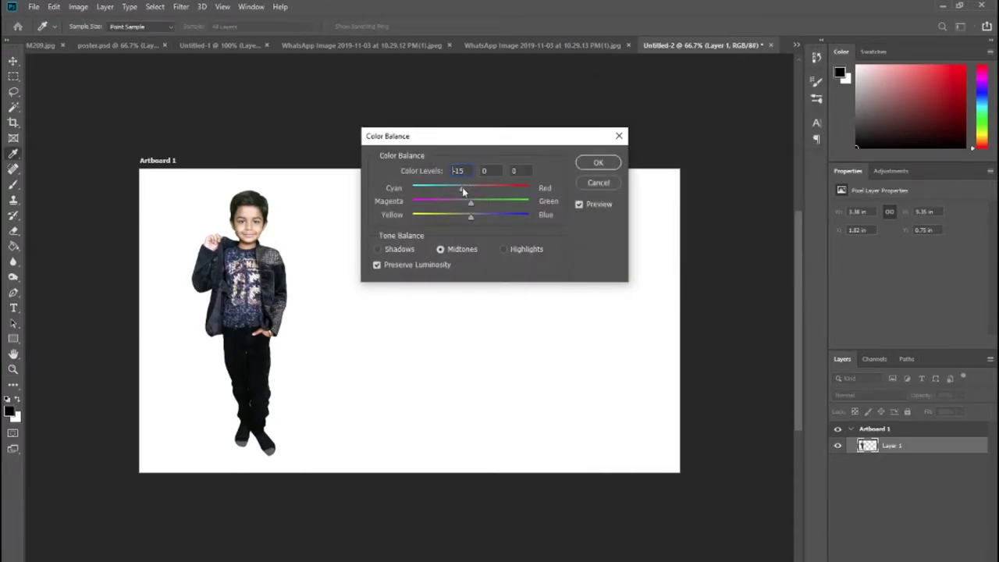
drag(473, 216, 470, 216)
click(598, 163)
- Try lowering Lightness in Hue/Saturation on the Master range, then cancel it
click(78, 7)
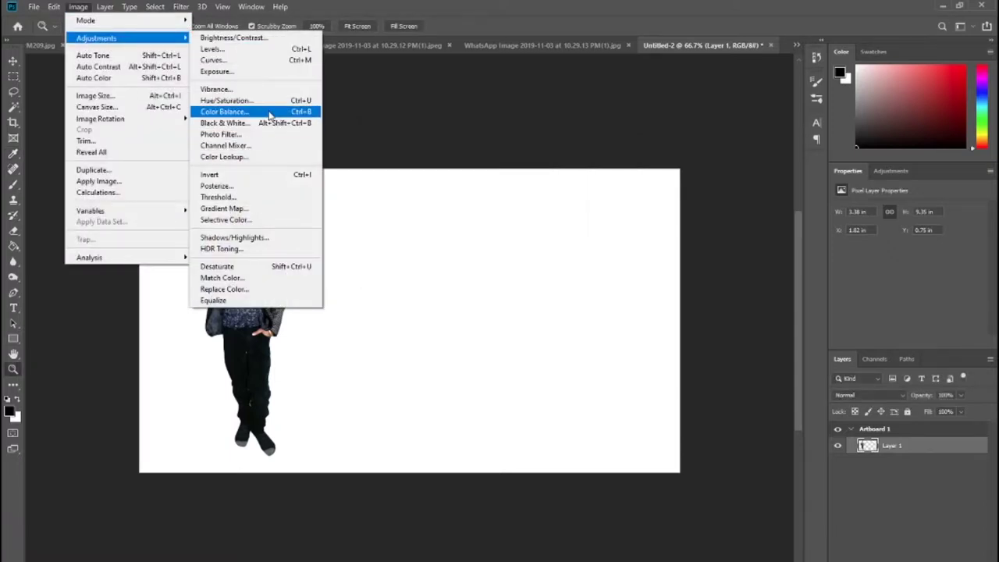
click(226, 100)
click(490, 137)
click(387, 170)
click(392, 165)
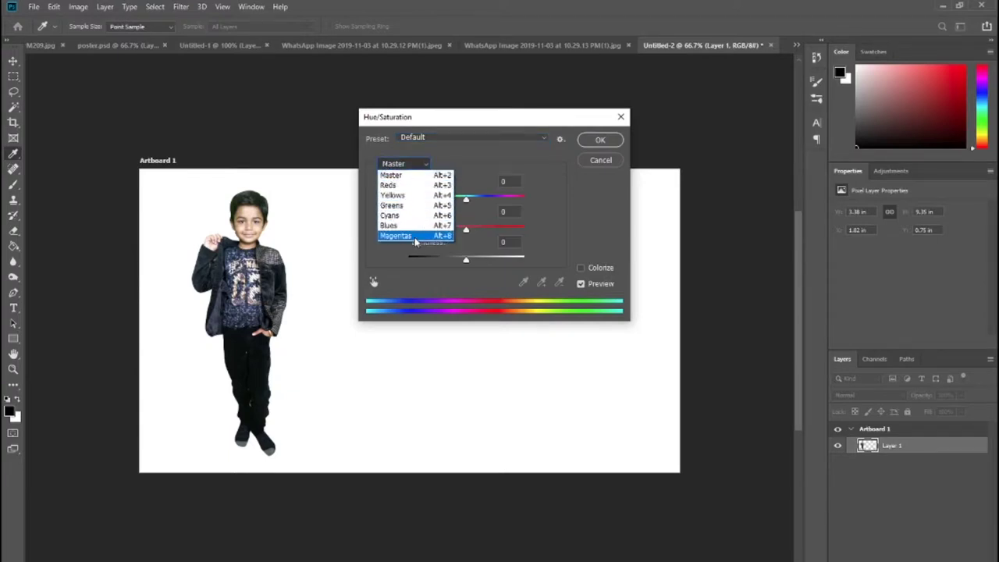
click(390, 175)
drag(466, 259, 460, 259)
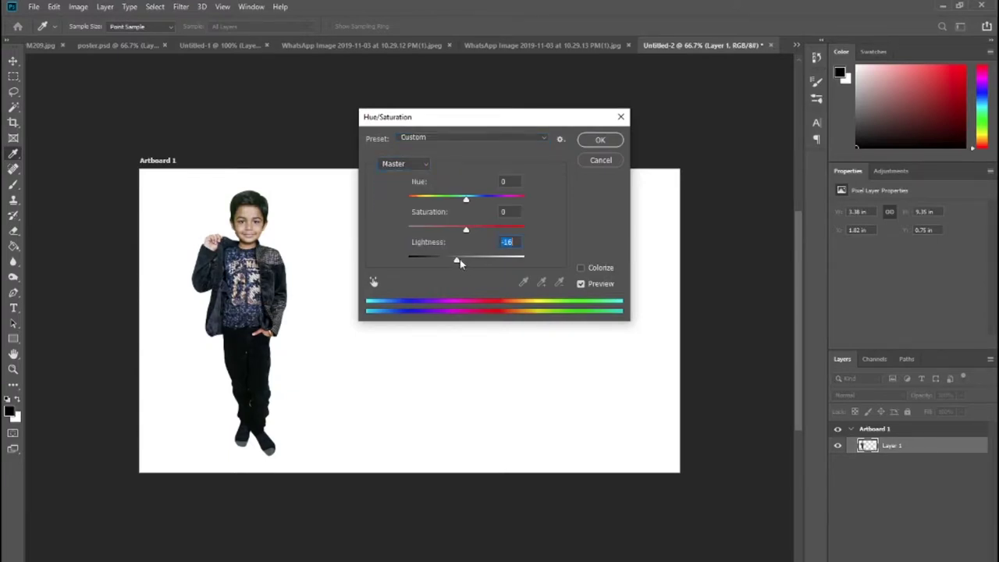
click(595, 161)
- Reapply Levels with a sampled black point, midtones 1.09 and white input 253
click(78, 6)
click(281, 49)
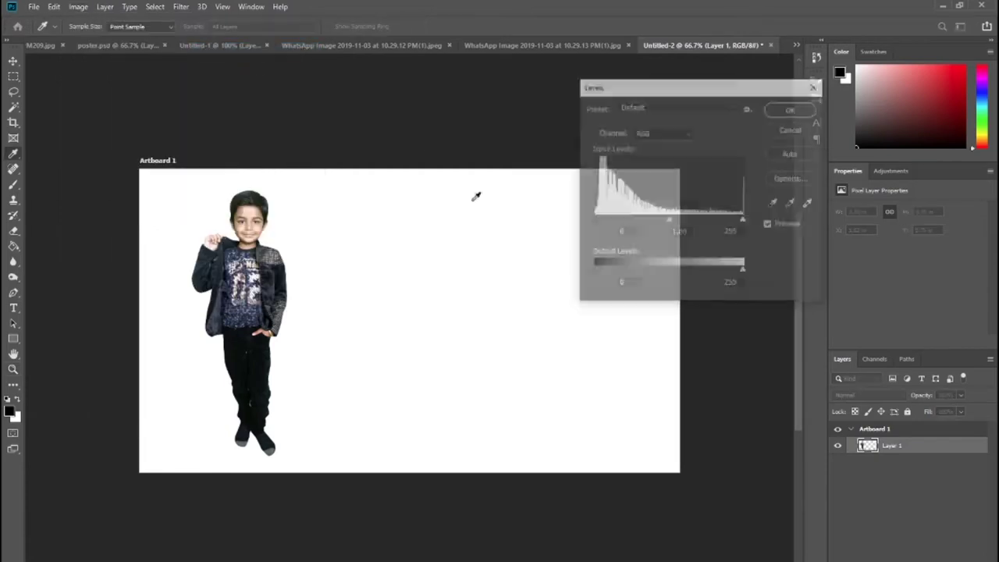
click(773, 202)
click(241, 350)
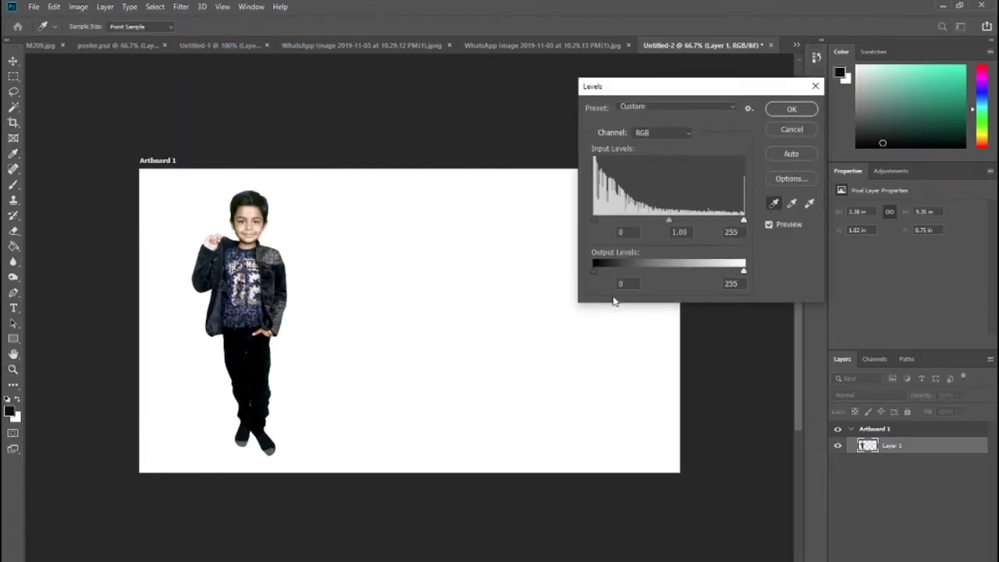
drag(664, 221, 660, 221)
drag(743, 220, 735, 222)
click(741, 221)
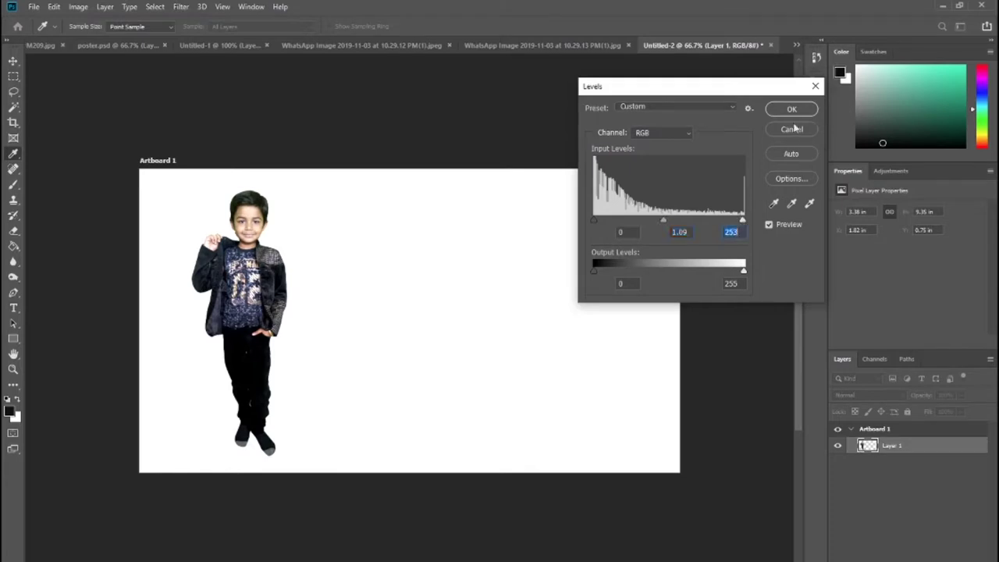
click(791, 109)
key(z)
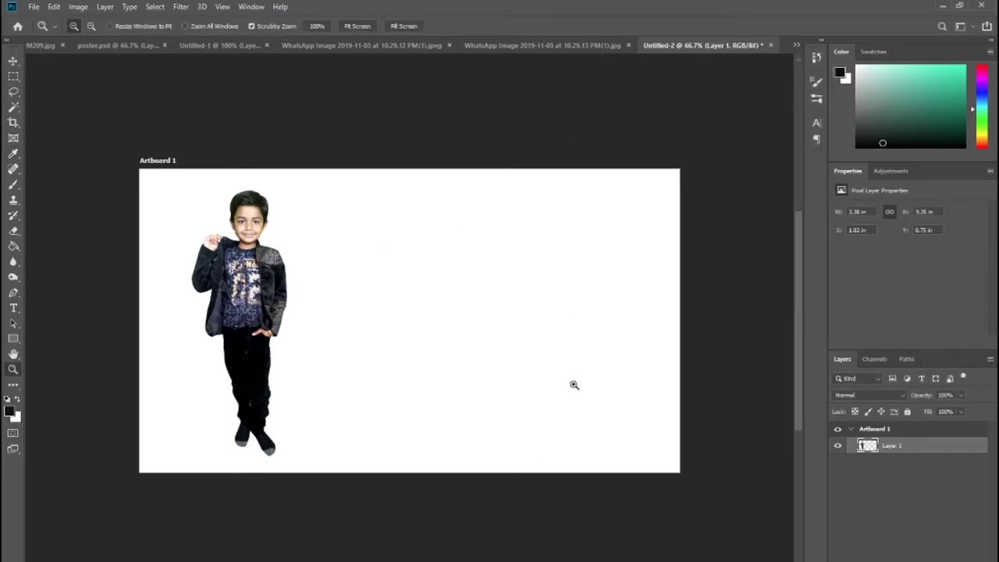
- Save the document as p-2.psd
key(ctrl+s)
text(p-)
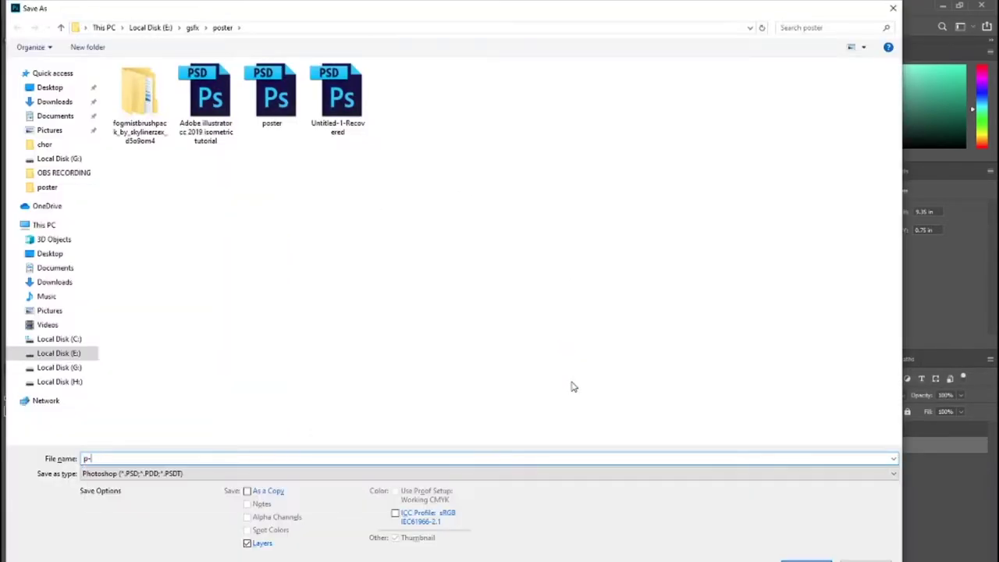
text(2)
key(Return)
key(Return)
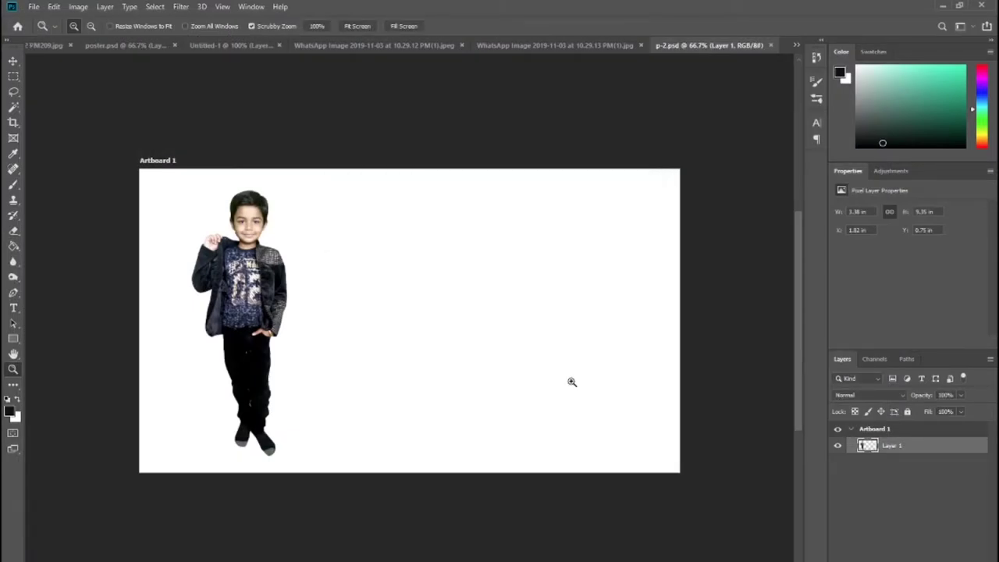
- Nudge the boy left and build a trail of rightward-offset duplicates with Ctrl+Alt+Shift+T
drag(252, 296, 221, 296)
key(ctrl+j)
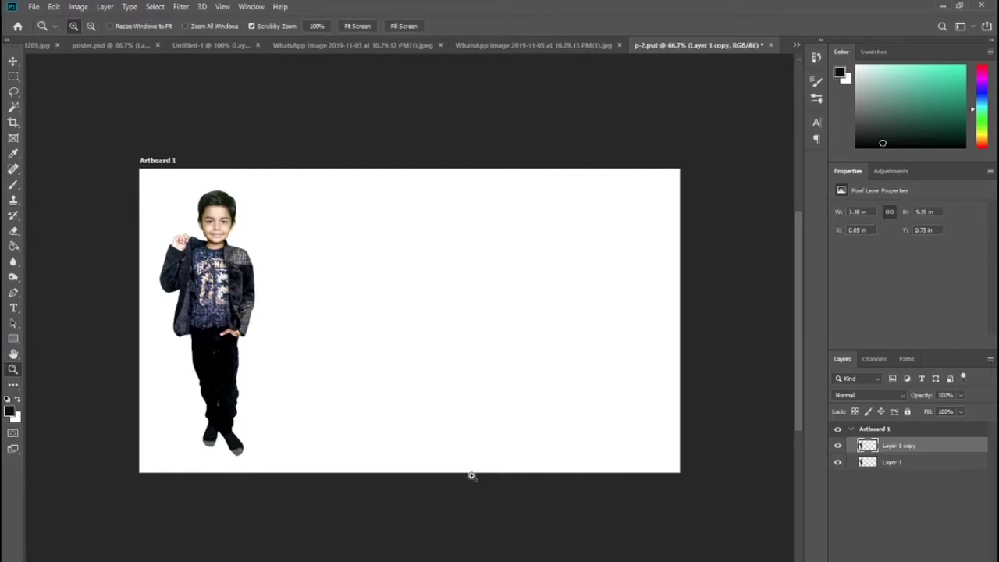
drag(213, 301, 263, 290)
key(ctrl+alt+shift+t)
key(ctrl+alt+shift+t)
key(ctrl+alt+shift+t)
key(ctrl+alt+shift+t)
key(ctrl+alt+shift+t)
key(ctrl+alt+shift+t)
key(ctrl+alt+shift+t)
key(ctrl+alt+shift+t)
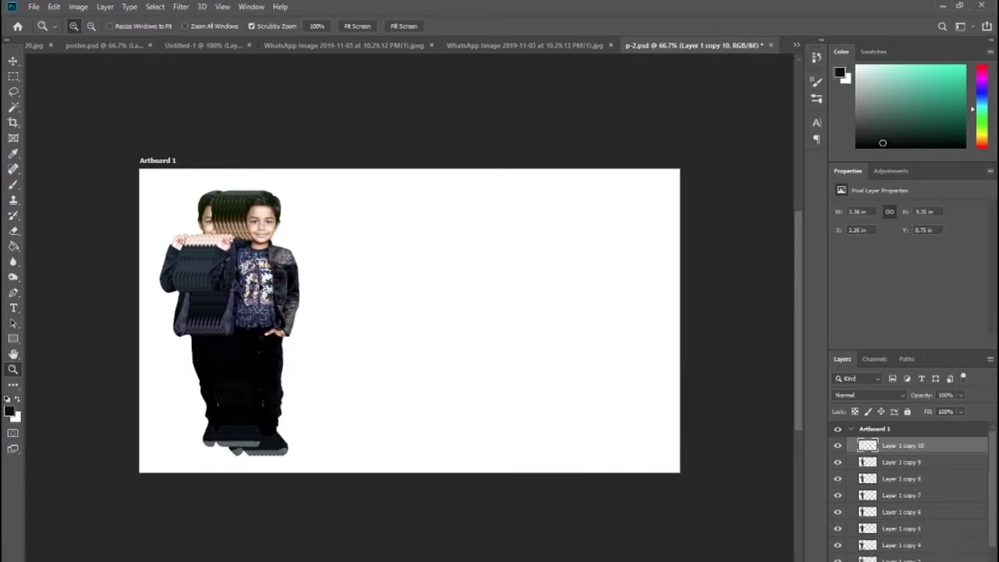
key(ctrl+alt+shift+t)
key(ctrl+alt+shift+t)
key(ctrl+alt+shift+t)
key(ctrl+alt+shift+t)
key(ctrl+alt+shift+t)
key(ctrl+alt+shift+t)
key(ctrl+alt+shift+t)
key(ctrl+alt+shift+t)
key(ctrl+alt+shift+t)
key(ctrl+alt+shift+t)
key(ctrl+alt+shift+t)
key(ctrl+alt+shift+t)
key(ctrl+alt+shift+t)
key(ctrl+alt+shift+t)
key(ctrl+alt+shift+t)
key(ctrl+alt+shift+t)
key(ctrl+alt+shift+t)
key(ctrl+alt+shift+t)
- Select all the boy copy layers and merge them into one trail layer
scroll(897, 527, down, 2)
scroll(899, 527, down, 3)
scroll(901, 536, down, 3)
shift+click(897, 558)
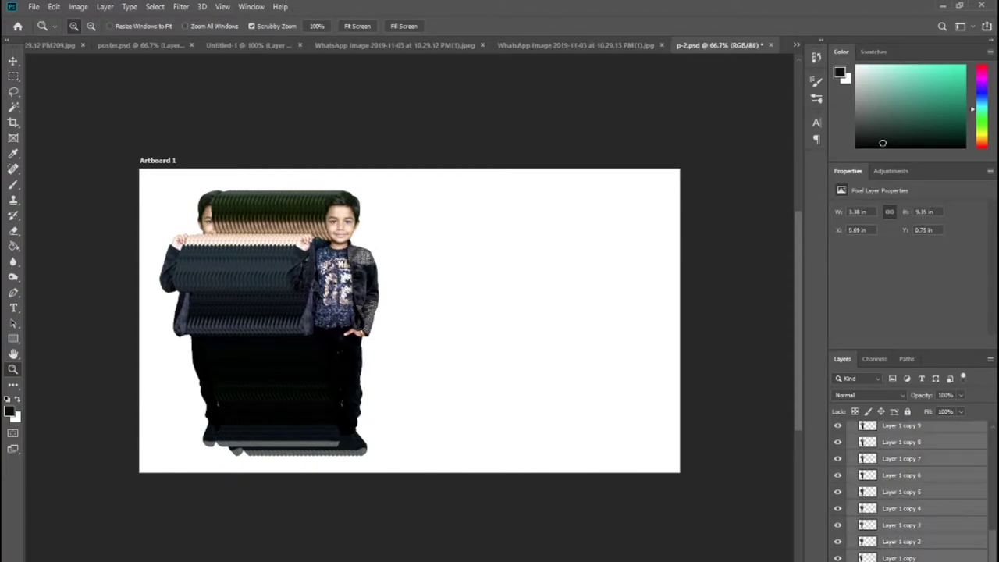
key(ctrl+e)
click(837, 444)
click(837, 444)
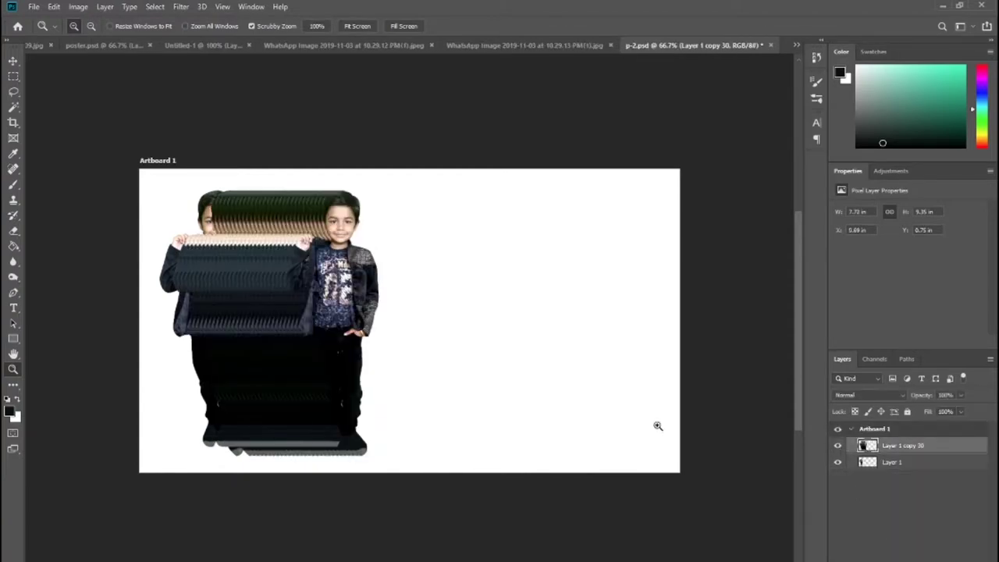
right_click(13, 75)
click(61, 111)
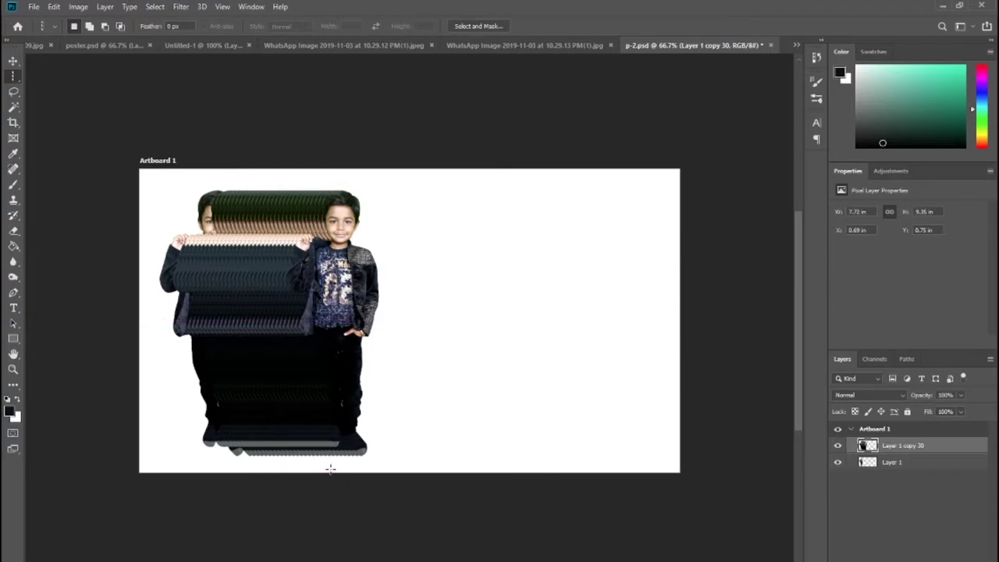
- Copy a one-pixel column at the boy's edge to Layer 2 and stretch it 19.83 in wide
click(255, 304)
key(ctrl+j)
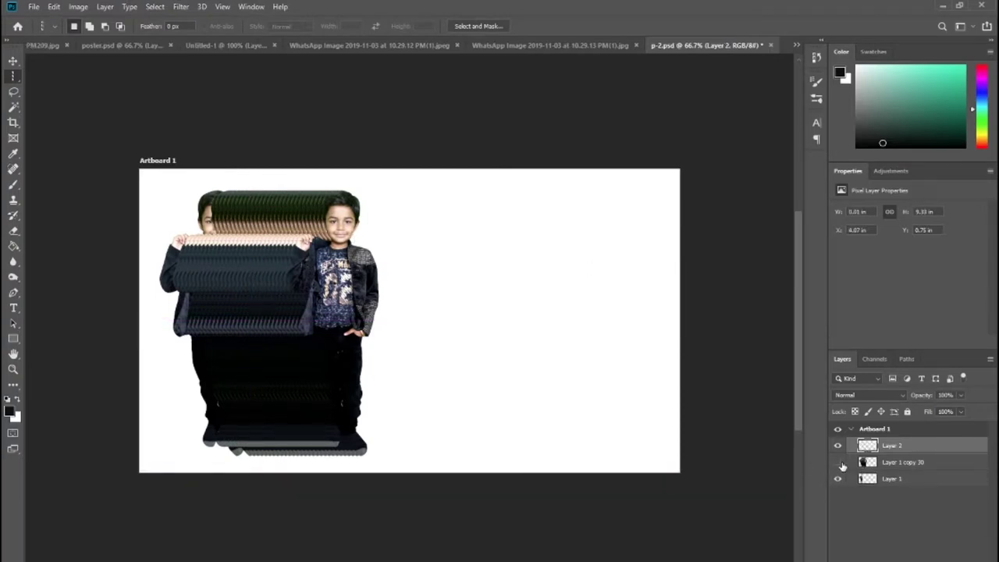
click(838, 462)
key(ctrl+t)
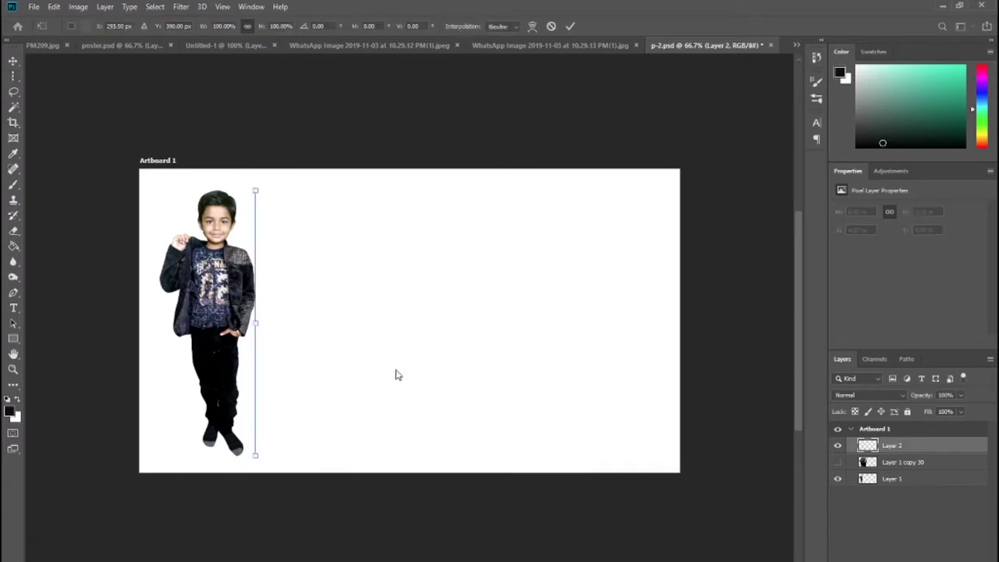
drag(259, 323, 699, 319)
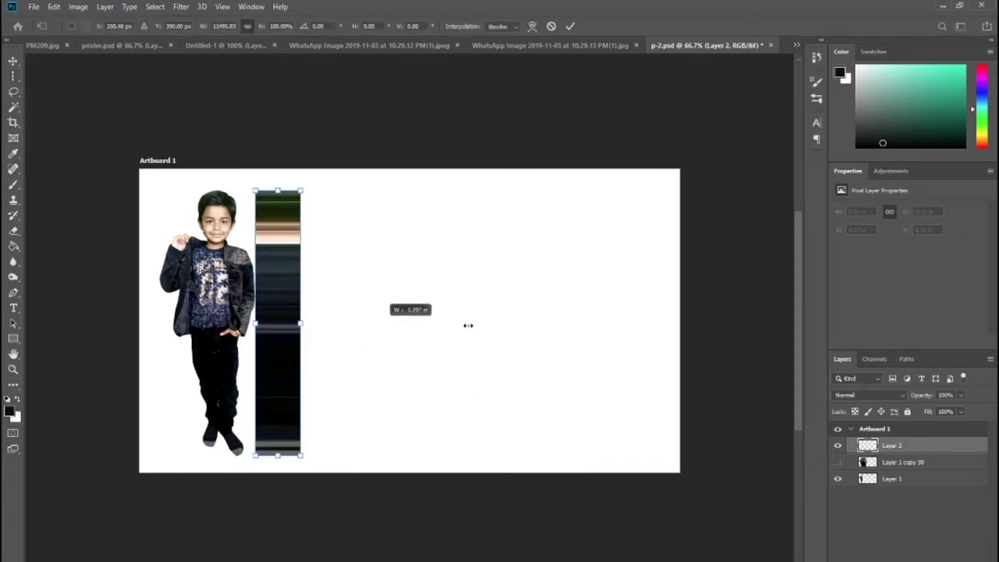
drag(699, 318, 771, 323)
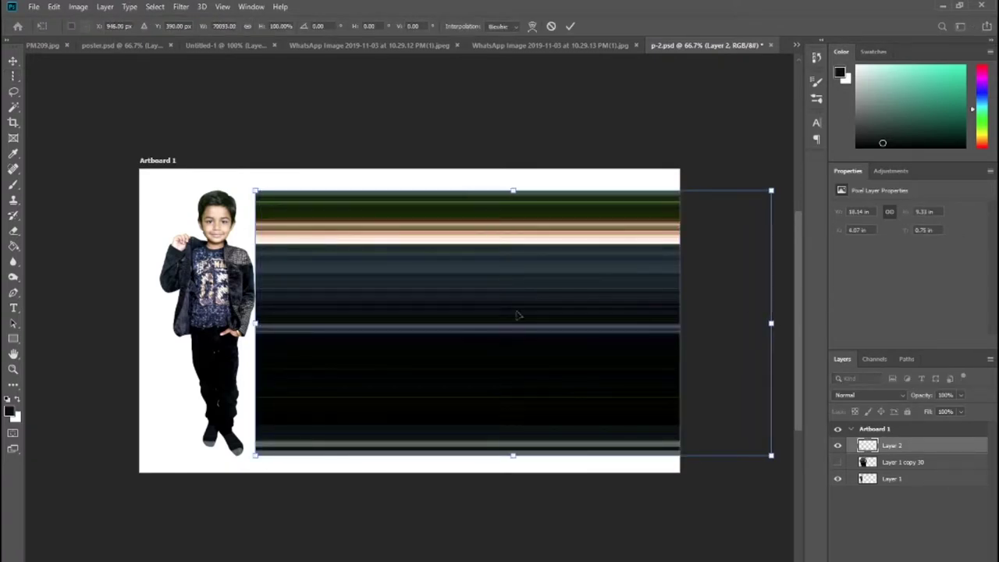
drag(255, 323, 206, 328)
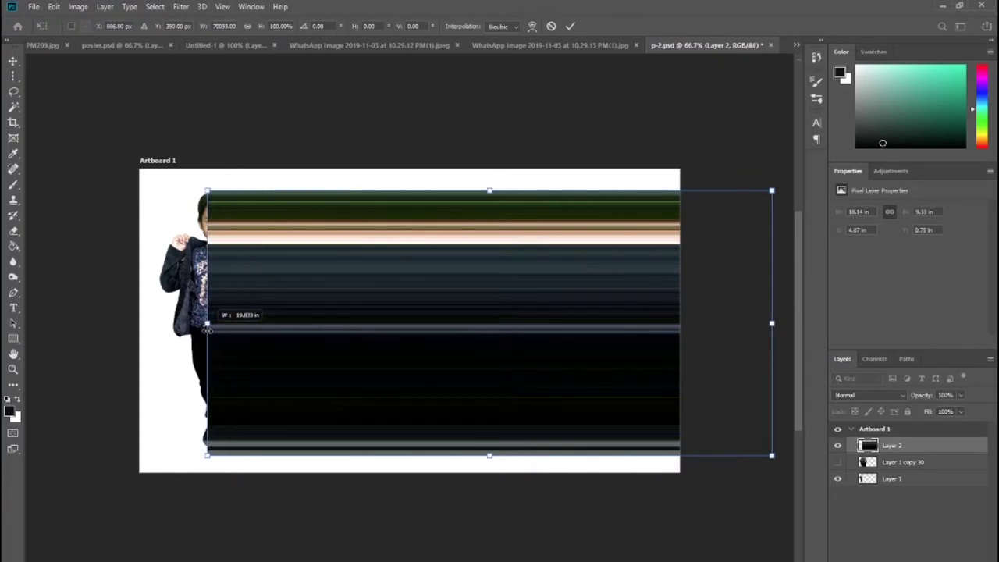
key(Return)
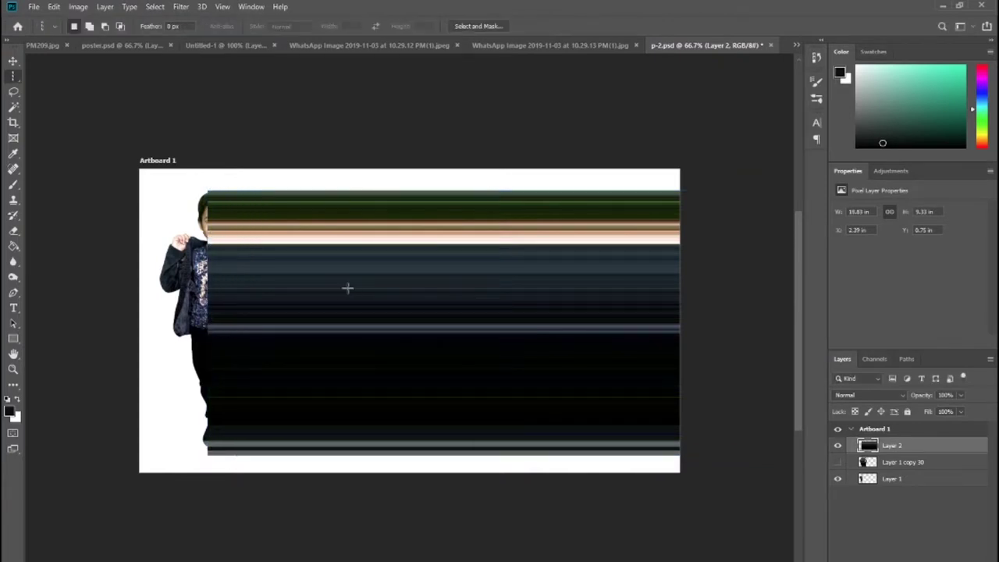
- Add a blank white layer mask to the streak layer, Layer 2
ctrl+click(871, 484)
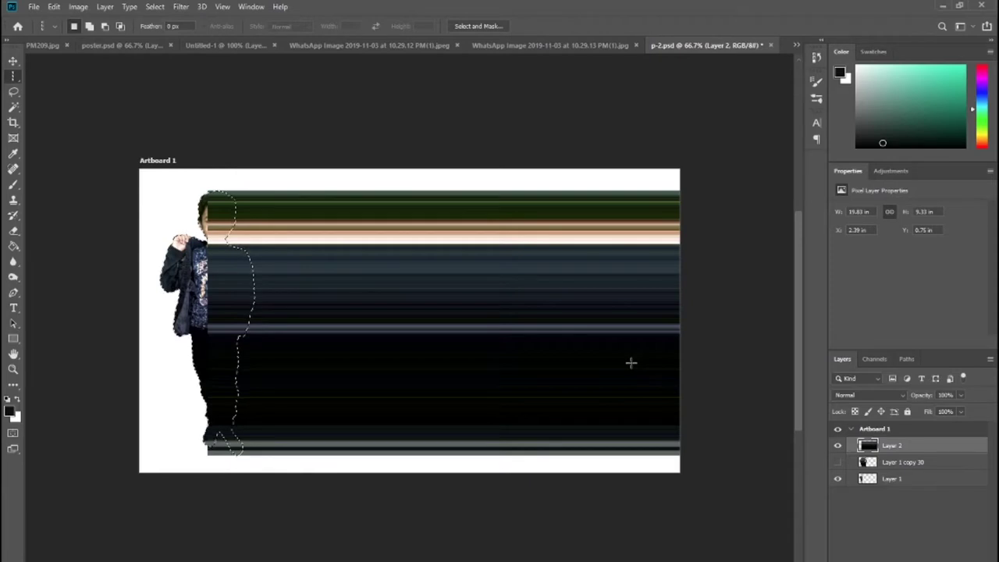
click(921, 557)
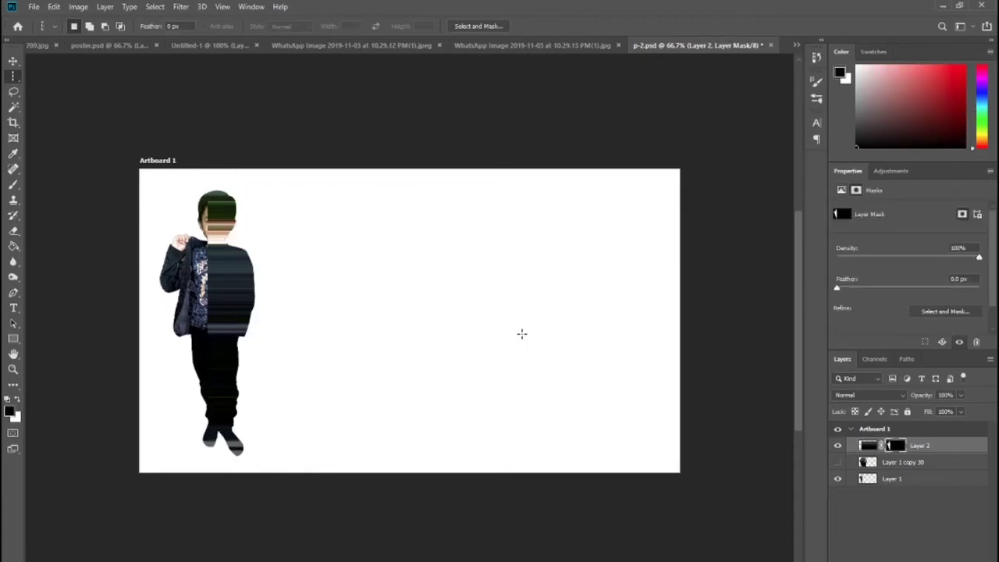
key(ctrl+z)
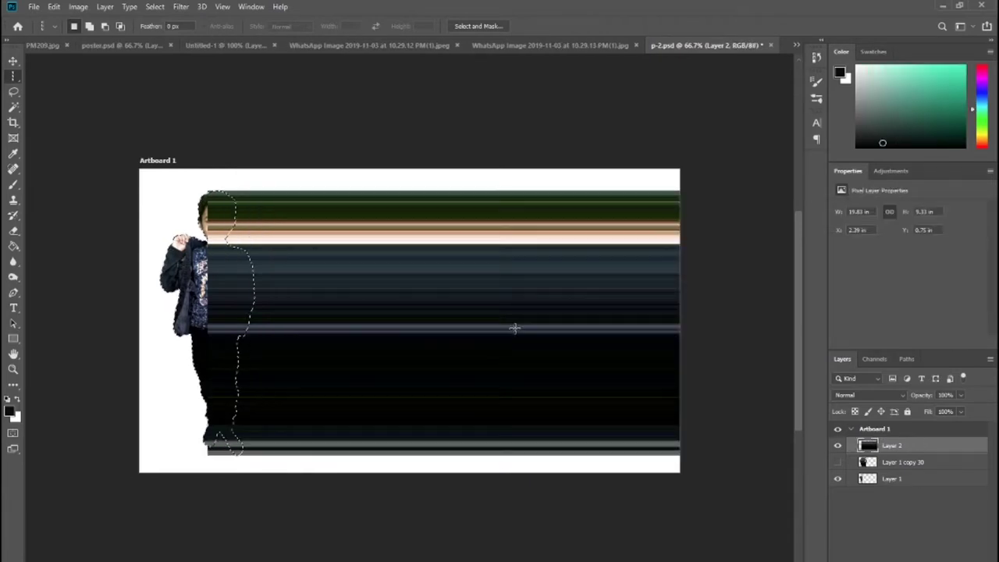
click(921, 557)
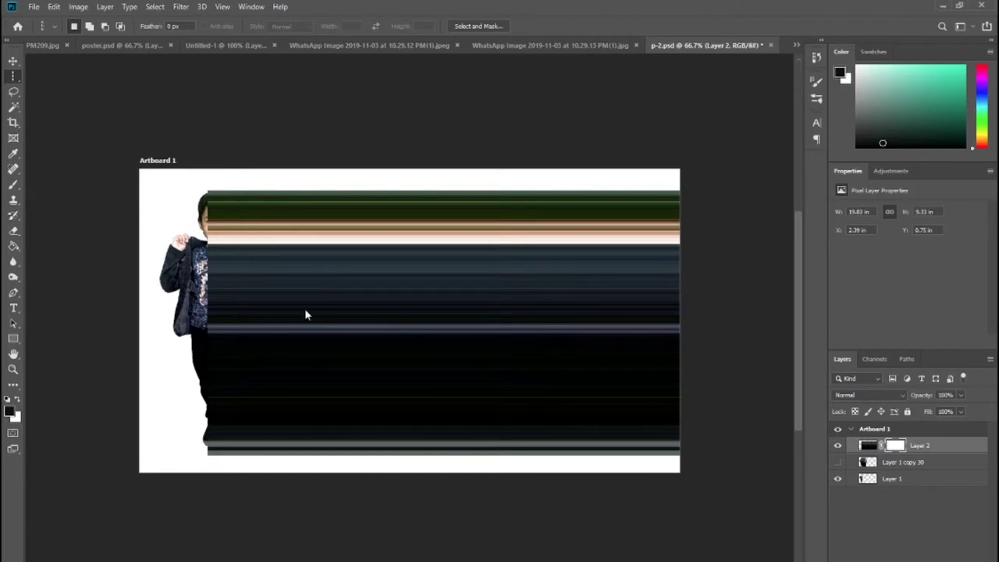
- Bring Layer 1 with the boy to the top of the Layers panel
key(b)
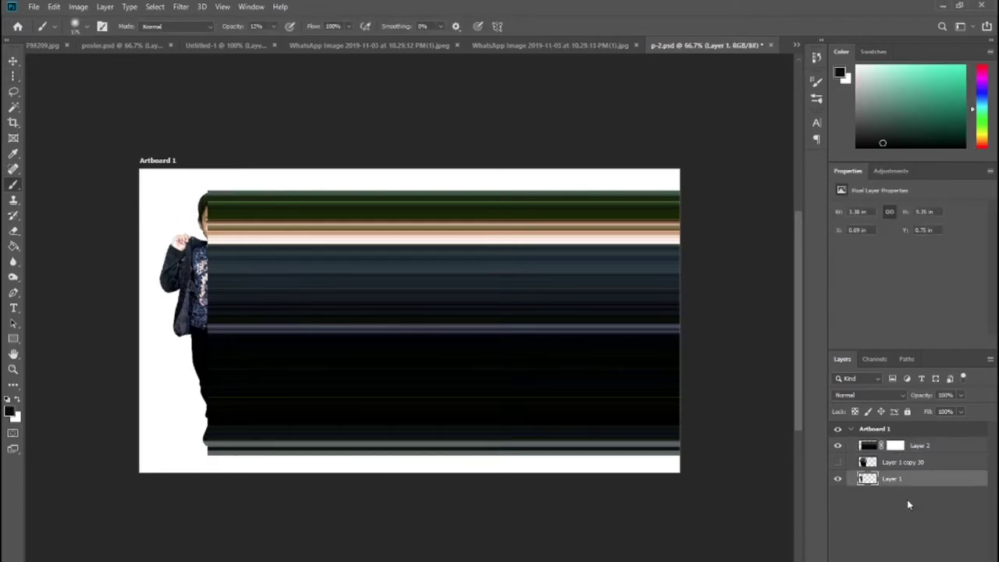
drag(903, 462, 906, 491)
key(ctrl+z)
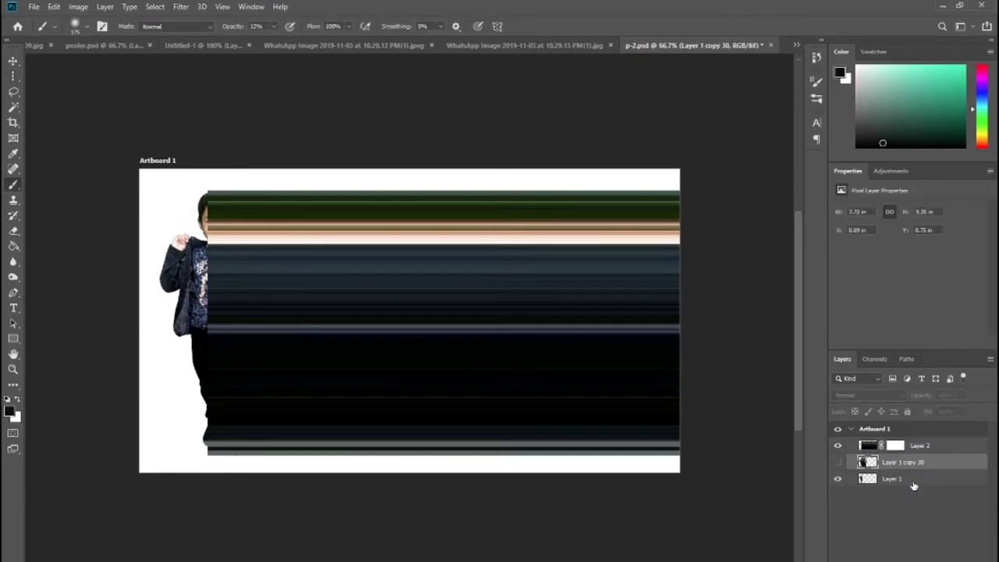
drag(914, 485, 913, 439)
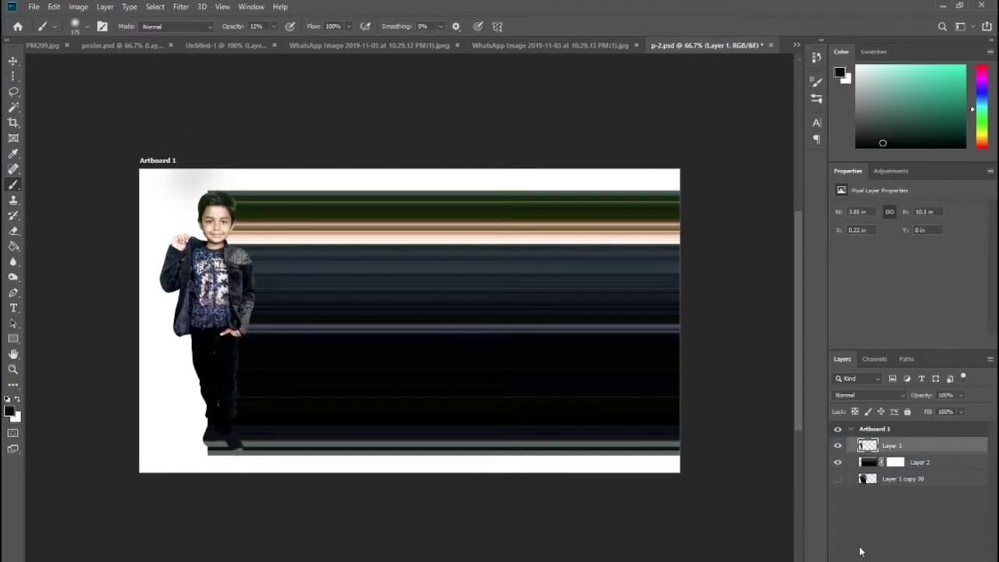
- Paint black at 100% opacity on Layer 2's mask to hide the streak around the feet
click(894, 463)
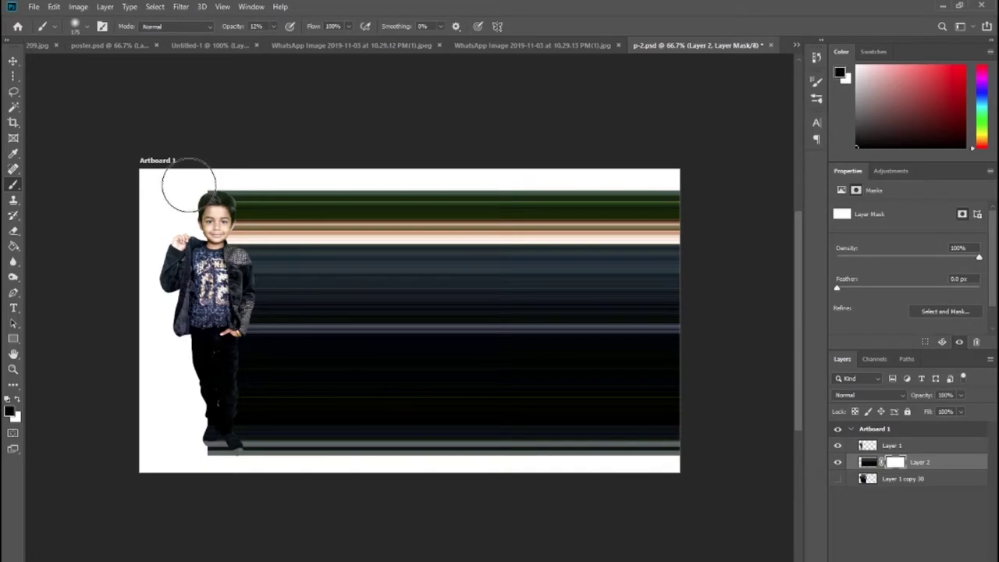
key(x)
key(bracketleft)
key(bracketleft)
key(bracketleft)
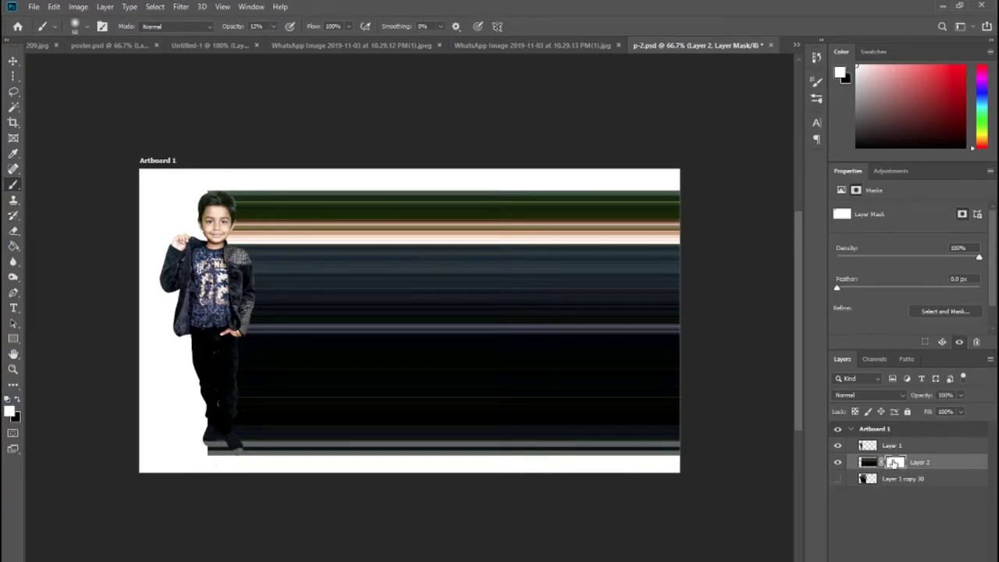
key(x)
drag(273, 26, 384, 81)
drag(222, 450, 199, 445)
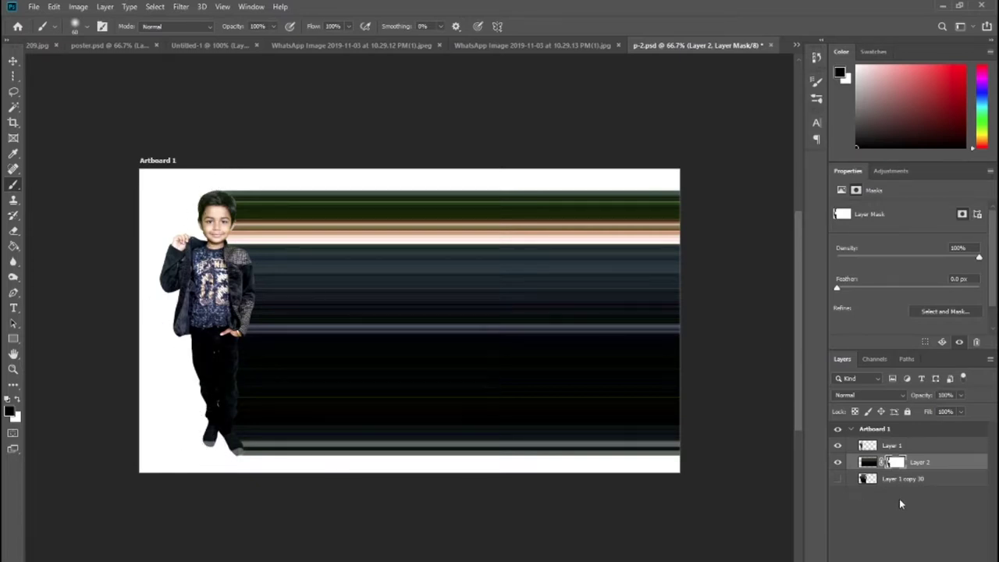
key(ctrl+minus)
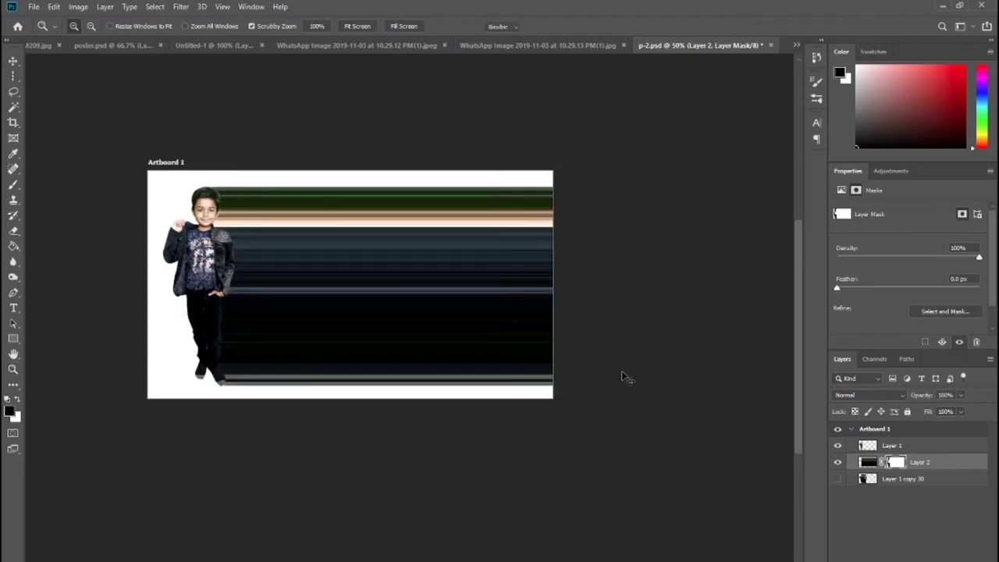
- Warp Layer 2's streak, bending its right end down and flipping it upward
key(ctrl+t)
click(532, 26)
mouse_move(622, 188)
mouse_down()
mouse_move(653, 488)
mouse_move(504, 538)
mouse_up()
drag(631, 397, 553, 119)
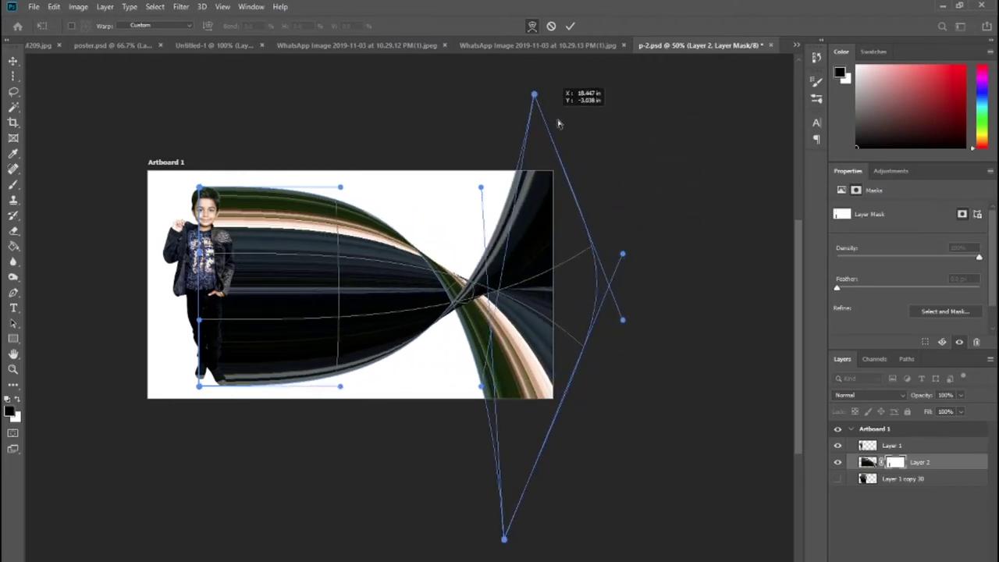
drag(553, 120, 686, 199)
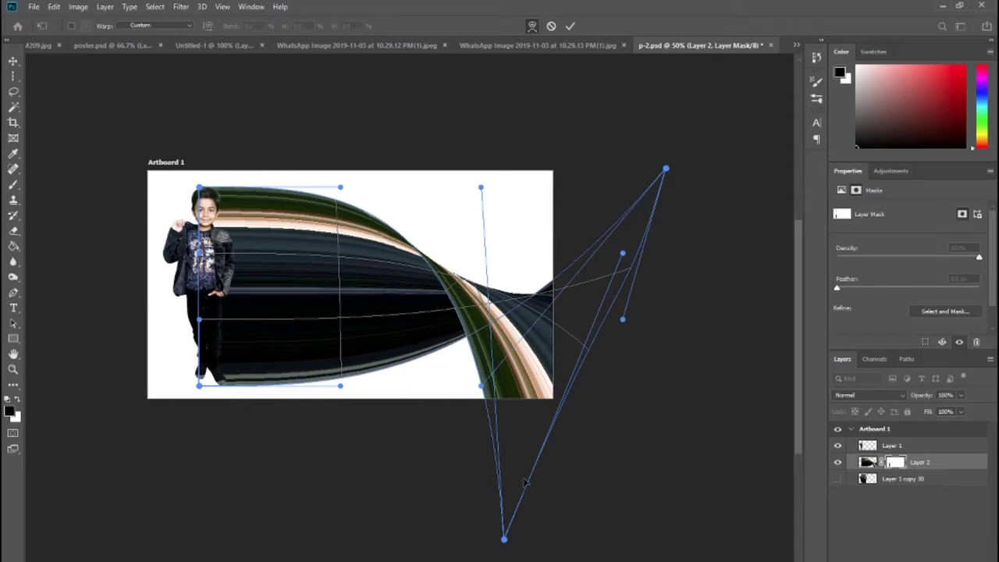
drag(525, 485, 567, 421)
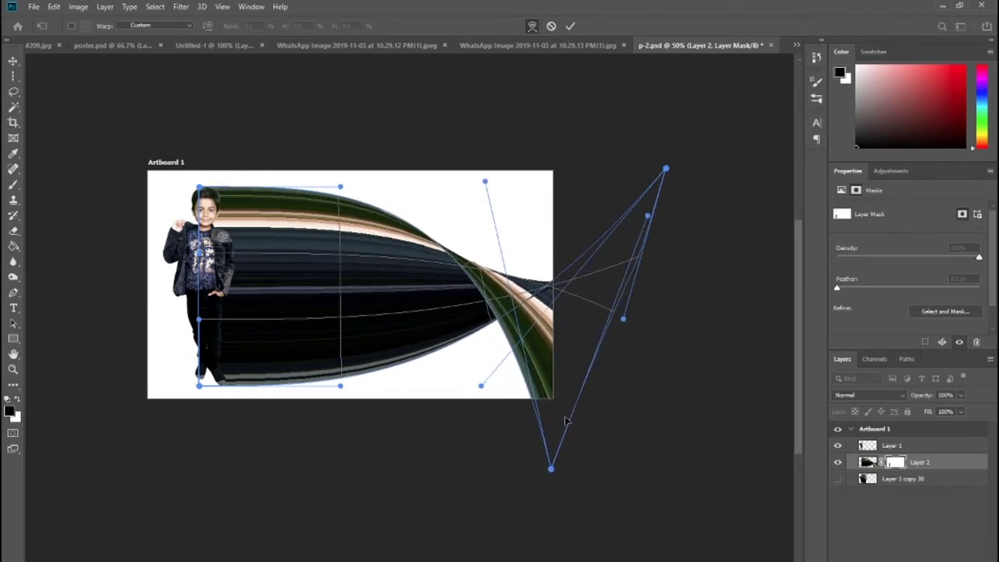
- Refine the ribbon's curves and right-end twist, then apply the warp
drag(484, 181, 472, 170)
mouse_move(481, 385)
mouse_down()
mouse_move(483, 358)
mouse_move(467, 425)
mouse_up()
drag(344, 385, 335, 385)
drag(441, 275, 446, 237)
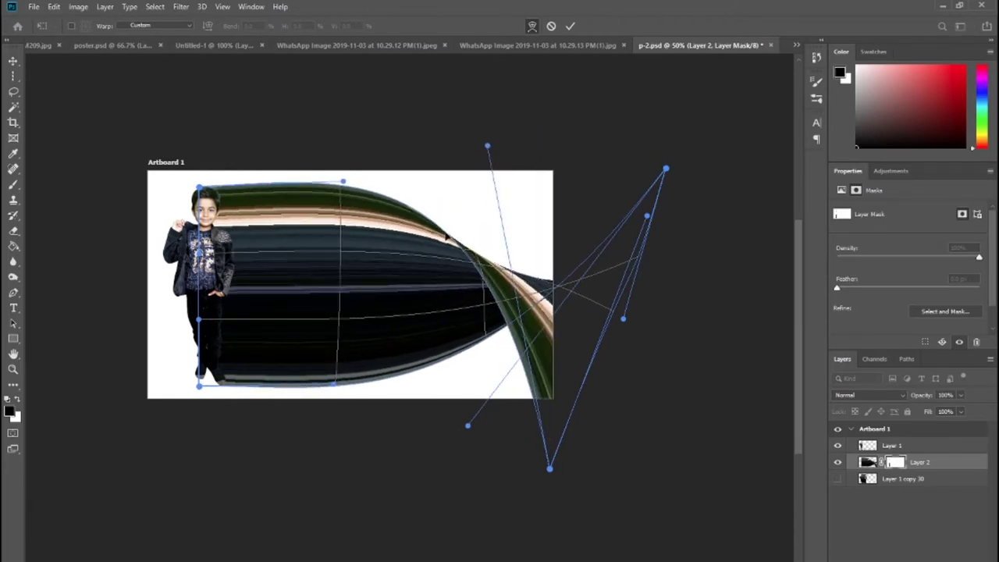
mouse_move(585, 292)
mouse_down()
mouse_move(546, 246)
mouse_move(430, 313)
mouse_up()
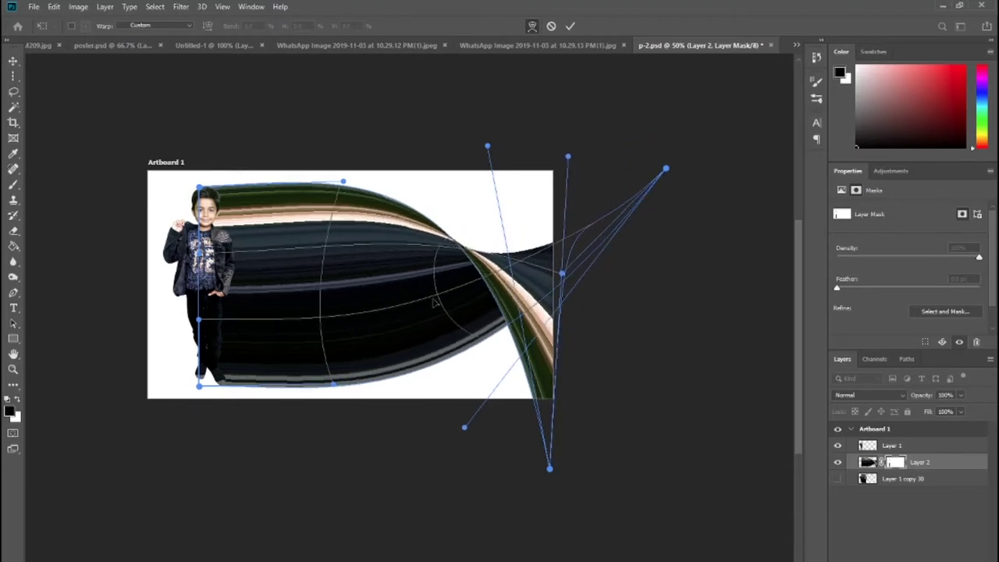
mouse_move(430, 313)
mouse_down()
mouse_move(473, 285)
mouse_move(355, 260)
mouse_up()
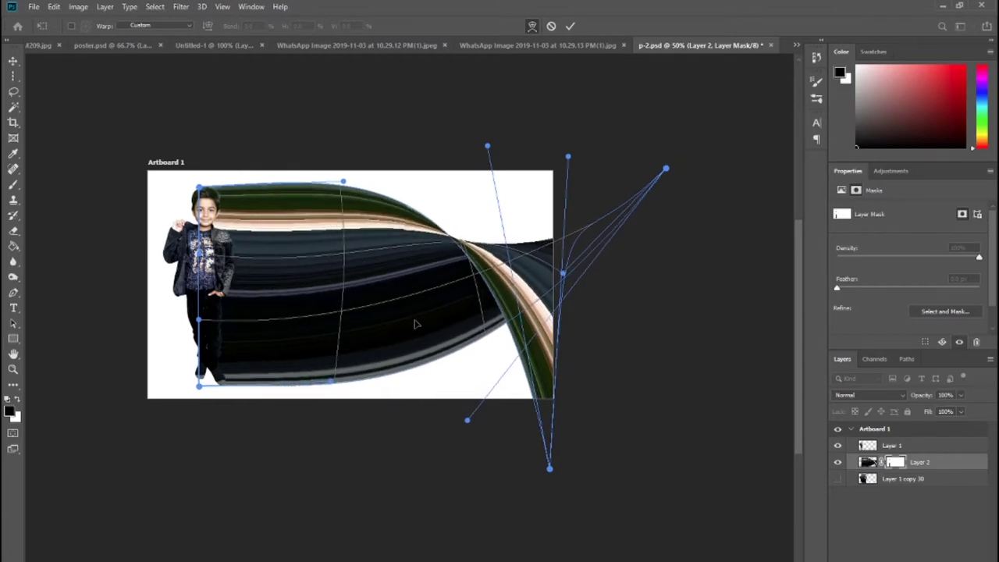
key(Return)
key(z)
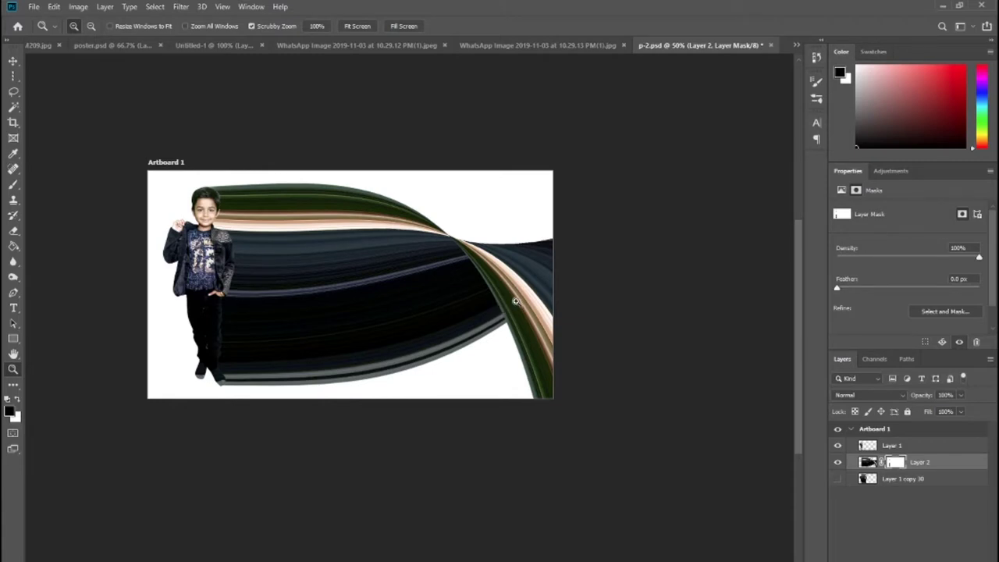
- Create a new empty layer and set the foreground colour to pale yellow
key(ctrl+shift+alt+n)
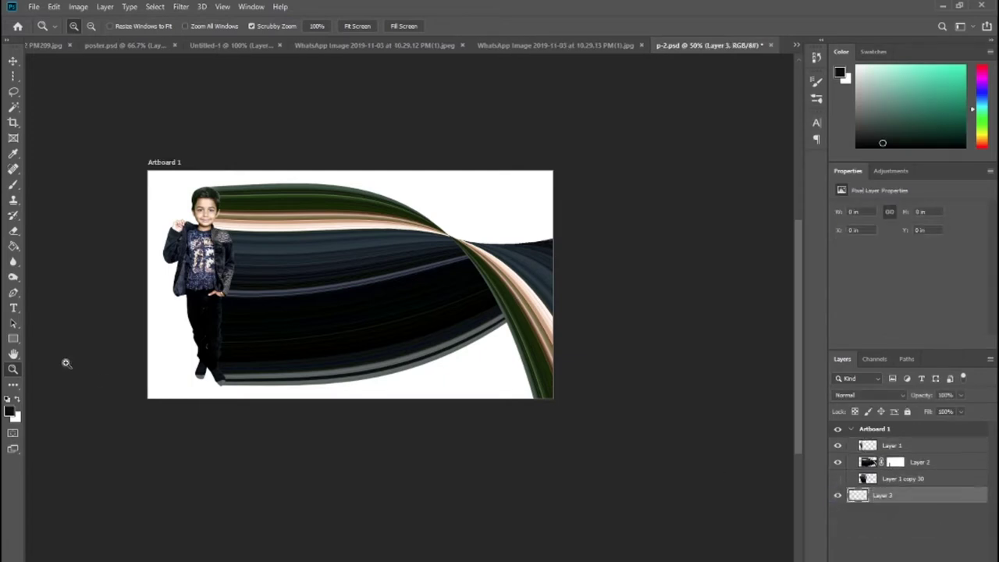
click(9, 412)
click(254, 228)
click(464, 199)
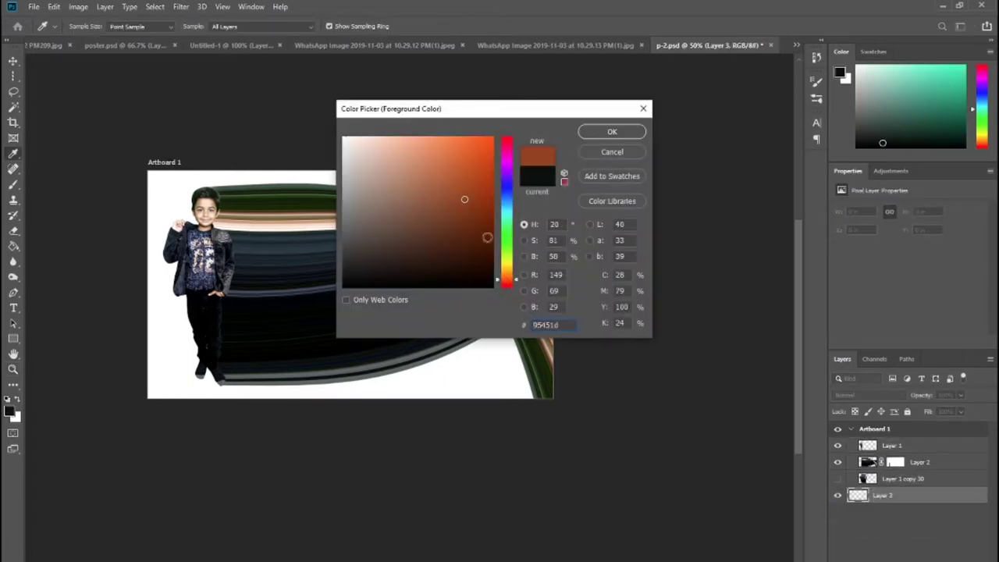
drag(508, 251, 509, 262)
click(448, 145)
click(611, 131)
- Fill new Layer 3 with the pale yellow and place it below the boy and streak
key(z)
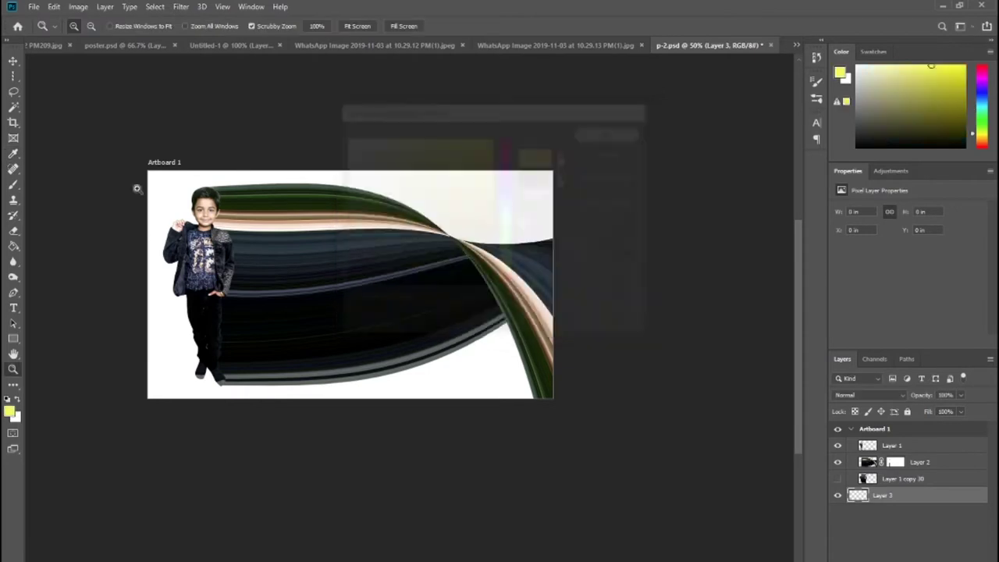
click(13, 246)
key(ctrl+shift+bracketright)
click(166, 329)
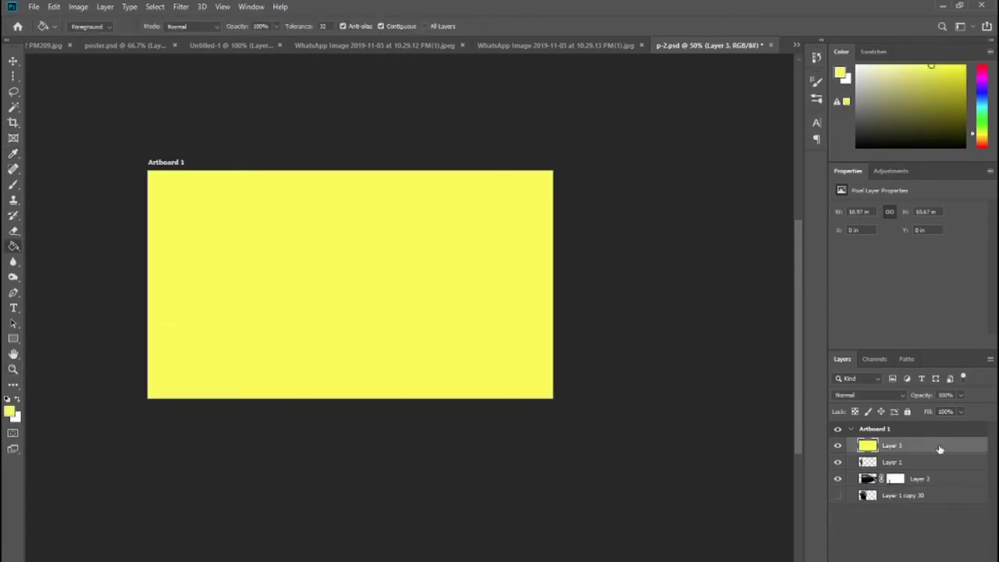
drag(920, 451, 917, 498)
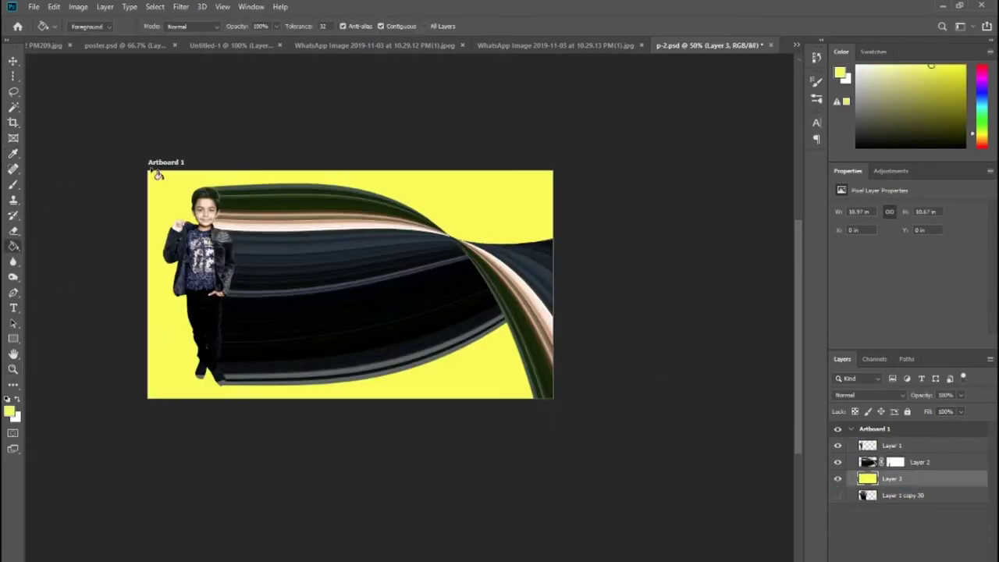
- Select the whole artboard, then select Layer 1 with the boy
key(m)
key(ctrl+a)
click(577, 478)
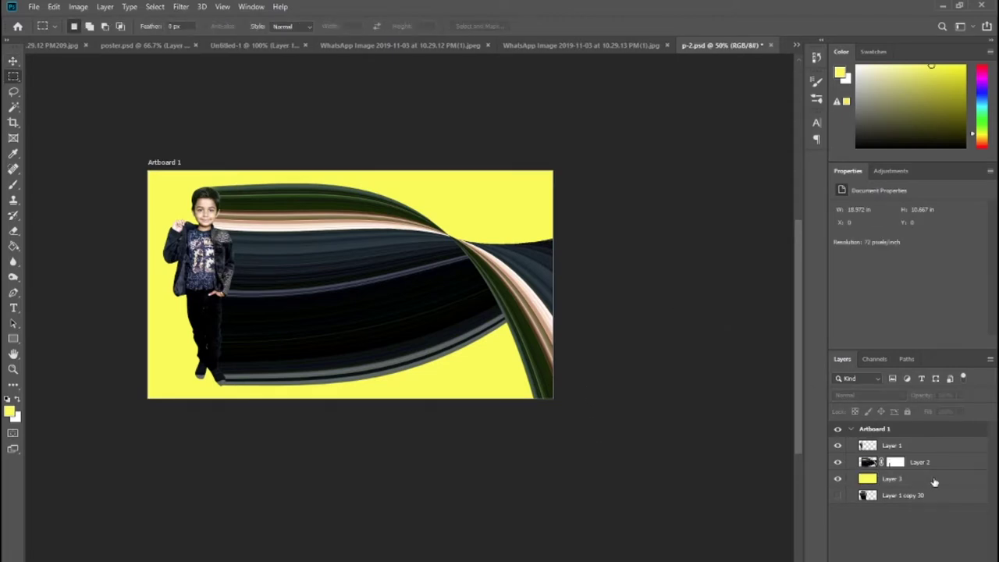
click(892, 445)
- Scale Layers 1 and 2 down slightly and move them to the right
shift+click(919, 462)
key(ctrl+t)
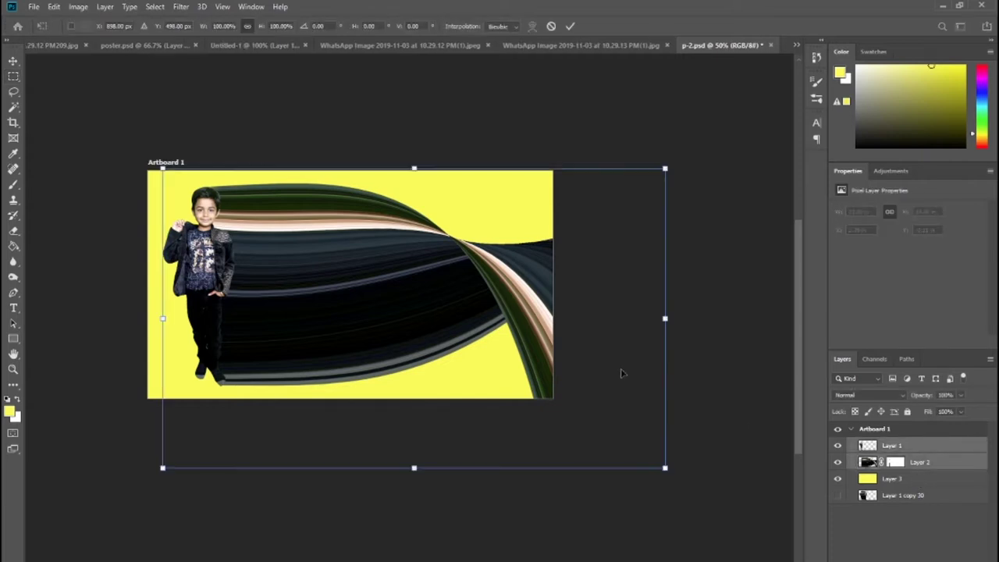
drag(665, 468, 652, 463)
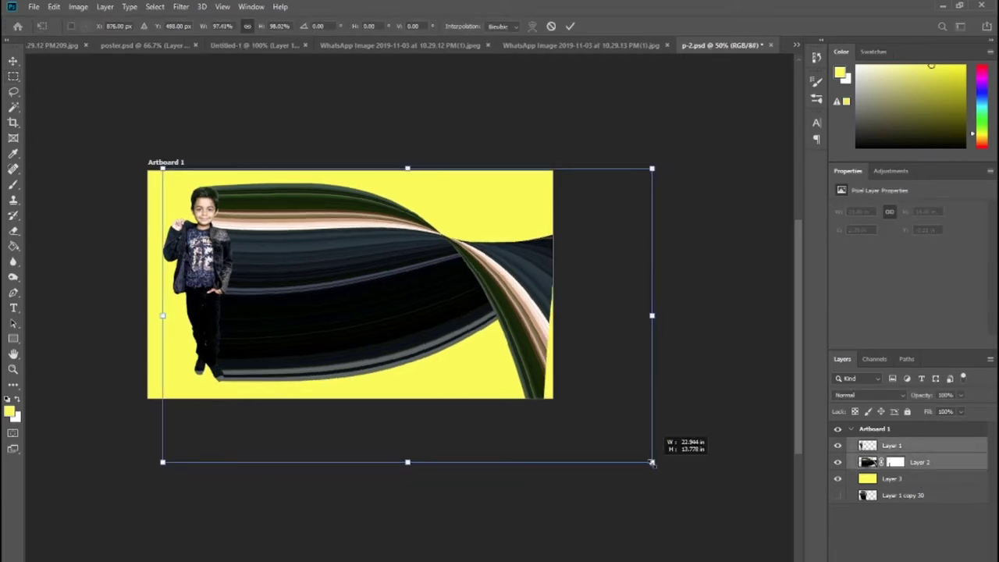
drag(652, 462, 614, 425)
drag(400, 288, 429, 287)
key(Return)
- Load Layer 2's streak pixels as a selection
key(m)
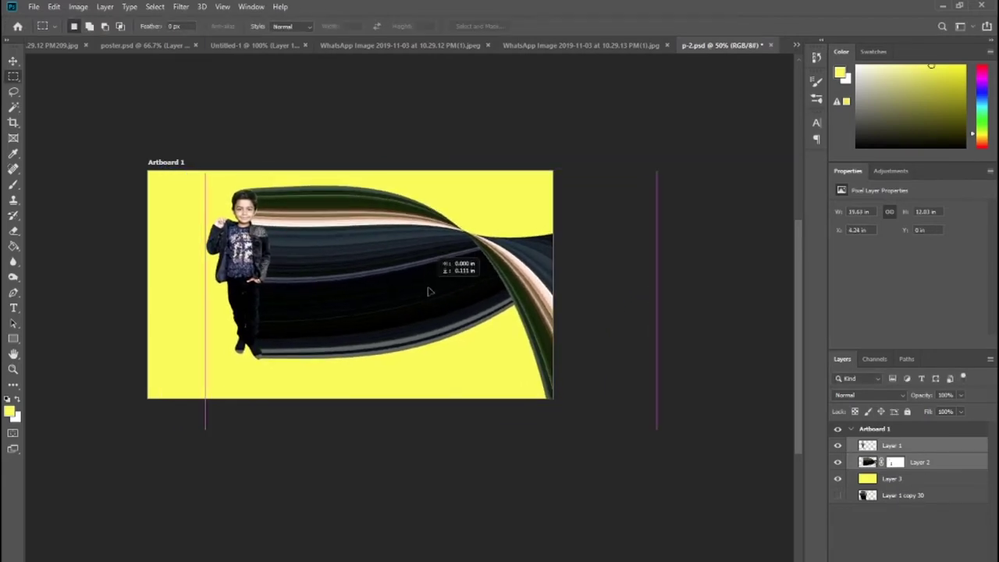
click(872, 462)
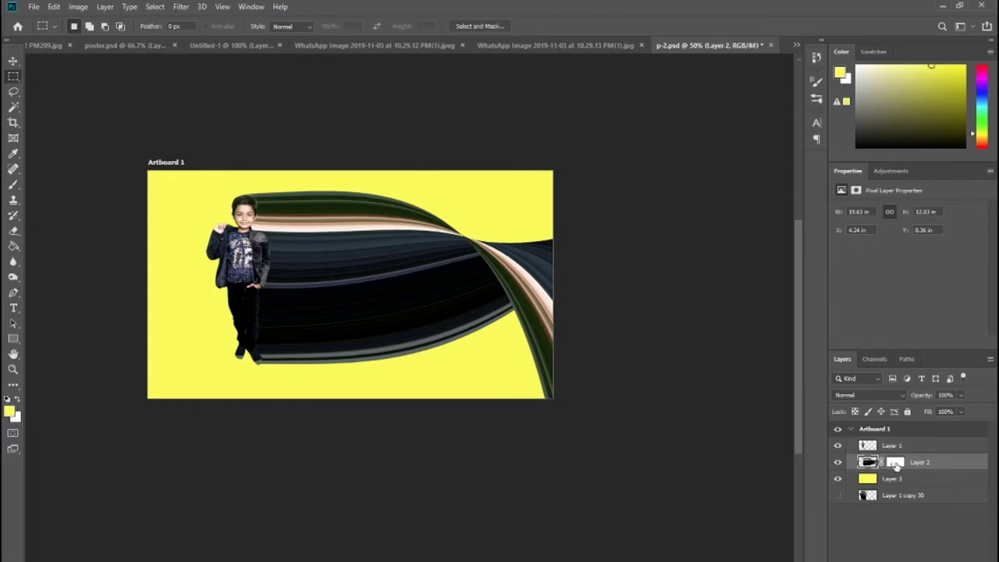
ctrl+click(868, 462)
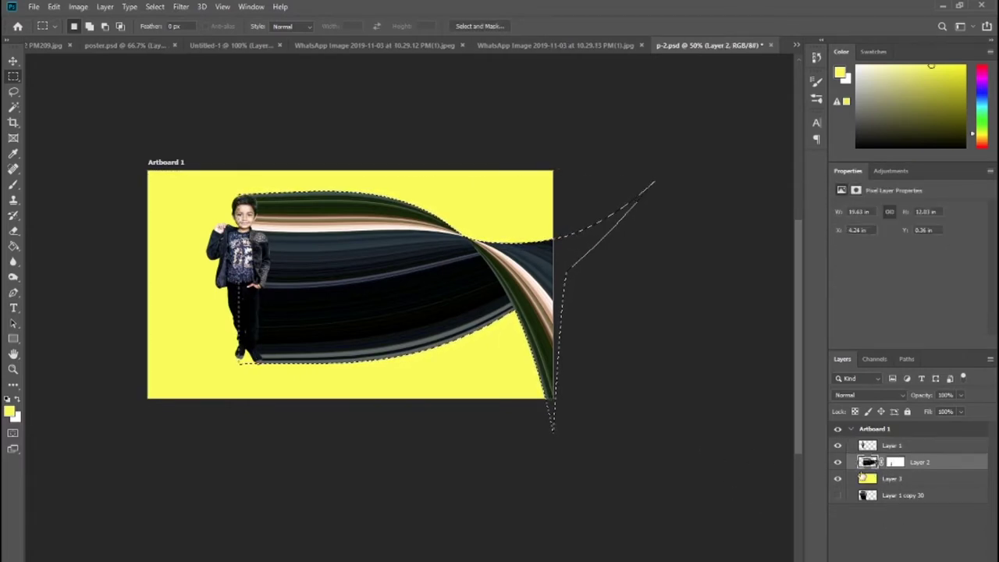
- Switch from Burn to the Dodge Tool and brighten streaks near the trail's top
click(13, 265)
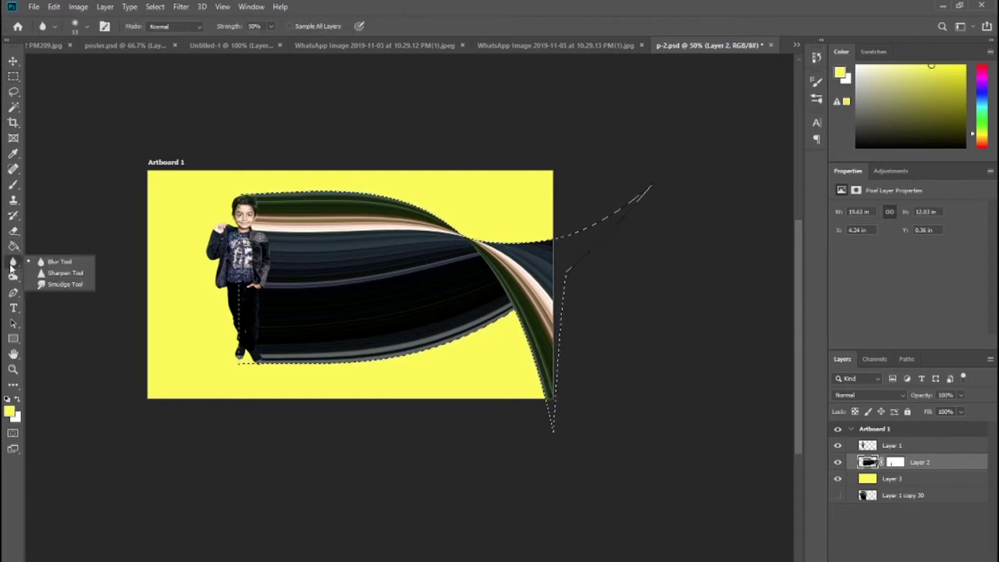
click(13, 277)
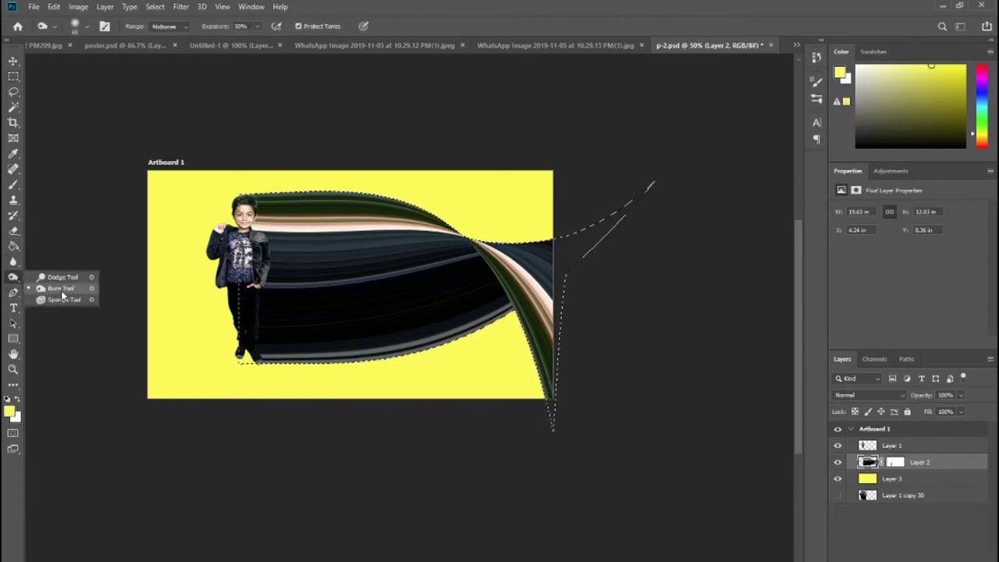
click(62, 292)
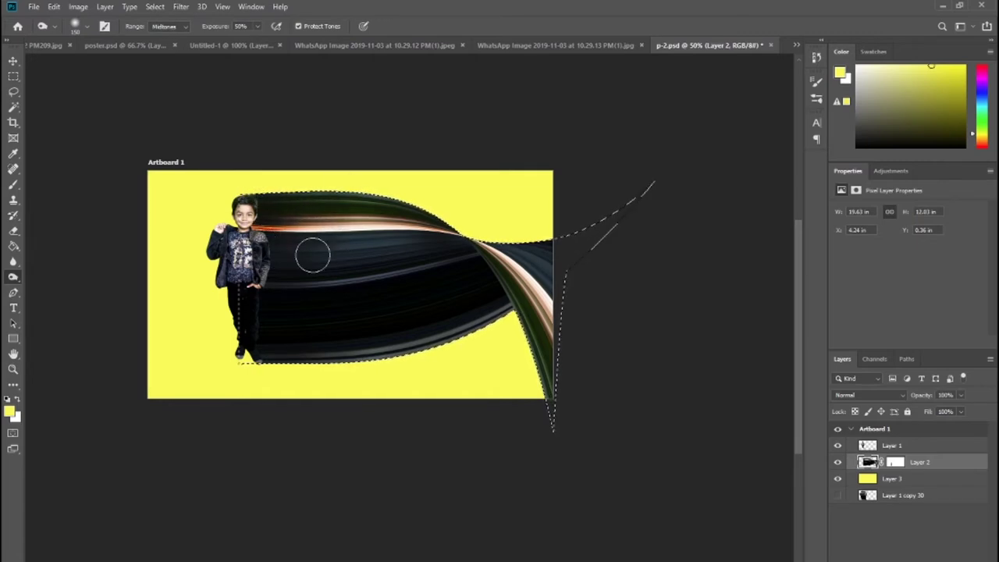
right_click(13, 279)
click(61, 277)
drag(386, 212, 369, 203)
- Dodge the trail's middle and right fold at 33% then 61% exposure
click(252, 27)
click(373, 249)
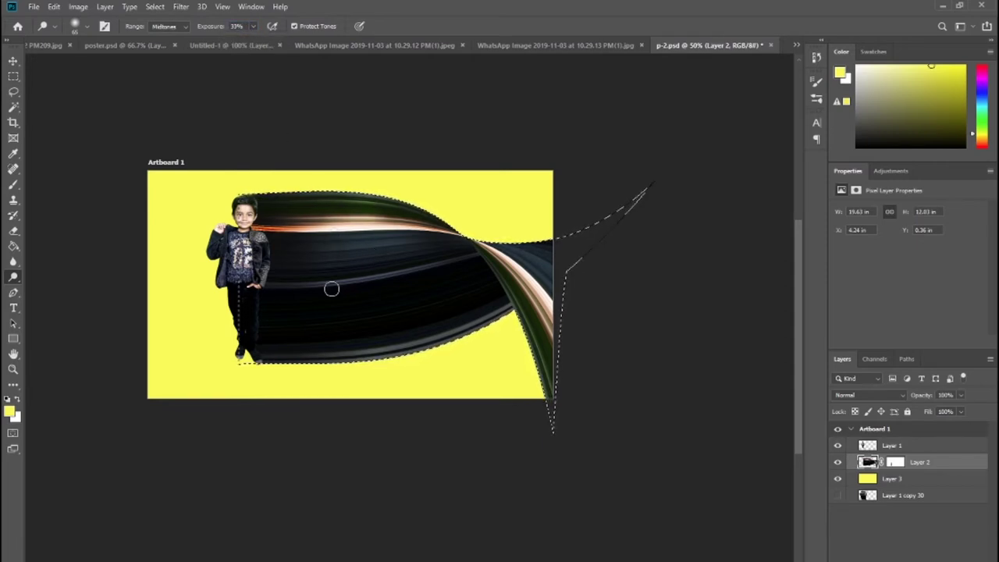
drag(319, 287, 382, 325)
click(252, 27)
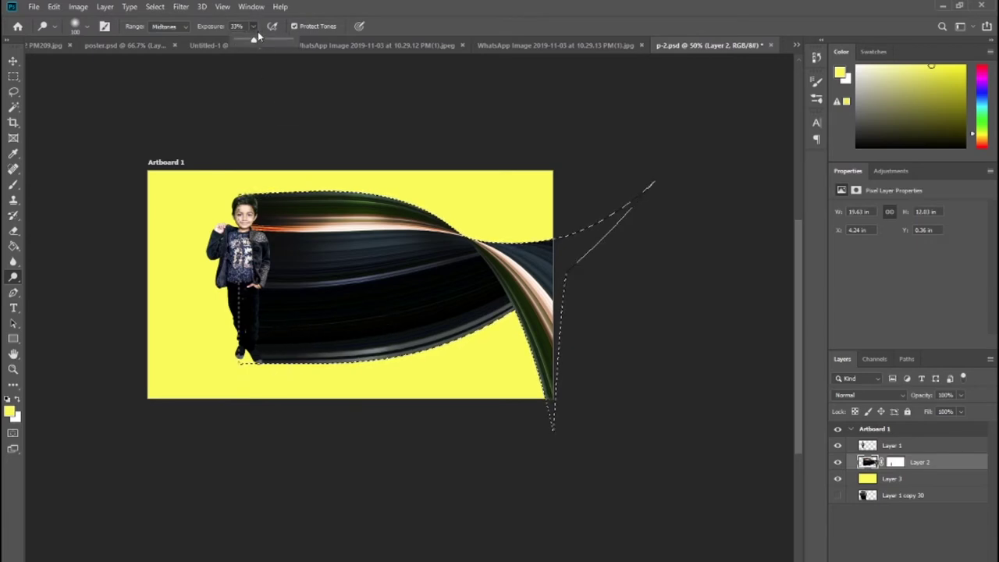
click(385, 289)
mouse_move(385, 258)
mouse_down()
mouse_move(304, 263)
mouse_move(415, 279)
mouse_move(300, 327)
mouse_move(413, 286)
mouse_move(281, 205)
mouse_move(314, 202)
mouse_move(383, 220)
mouse_move(323, 283)
mouse_move(320, 322)
mouse_up()
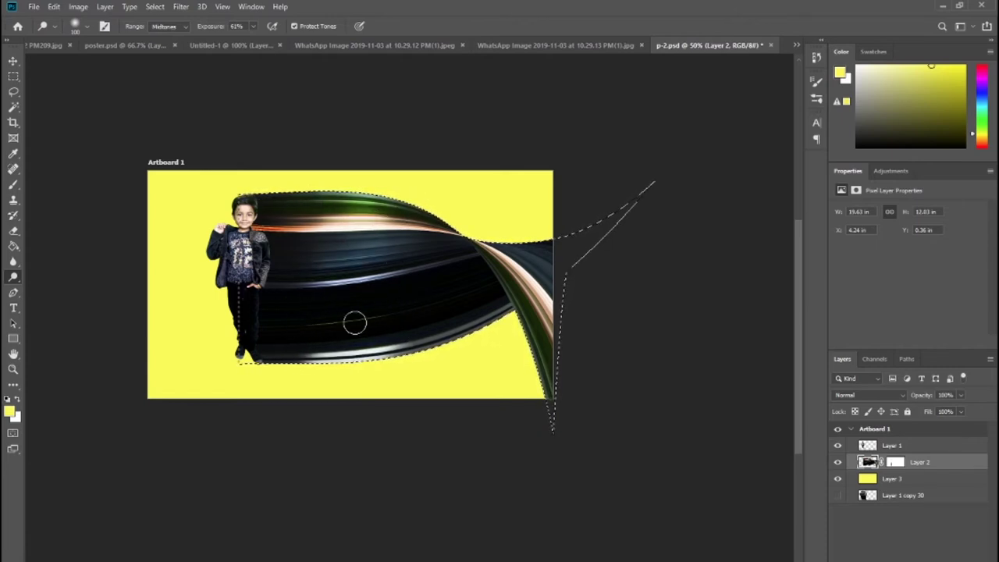
mouse_move(460, 299)
mouse_down()
mouse_move(515, 277)
mouse_move(546, 320)
mouse_move(453, 228)
mouse_move(515, 289)
mouse_move(450, 230)
mouse_move(453, 261)
mouse_move(293, 300)
mouse_move(362, 290)
mouse_move(408, 303)
mouse_move(334, 323)
mouse_move(361, 323)
mouse_move(471, 285)
mouse_move(411, 329)
mouse_up()
- Deselect the trail and zoom in on the poster
key(ctrl+d)
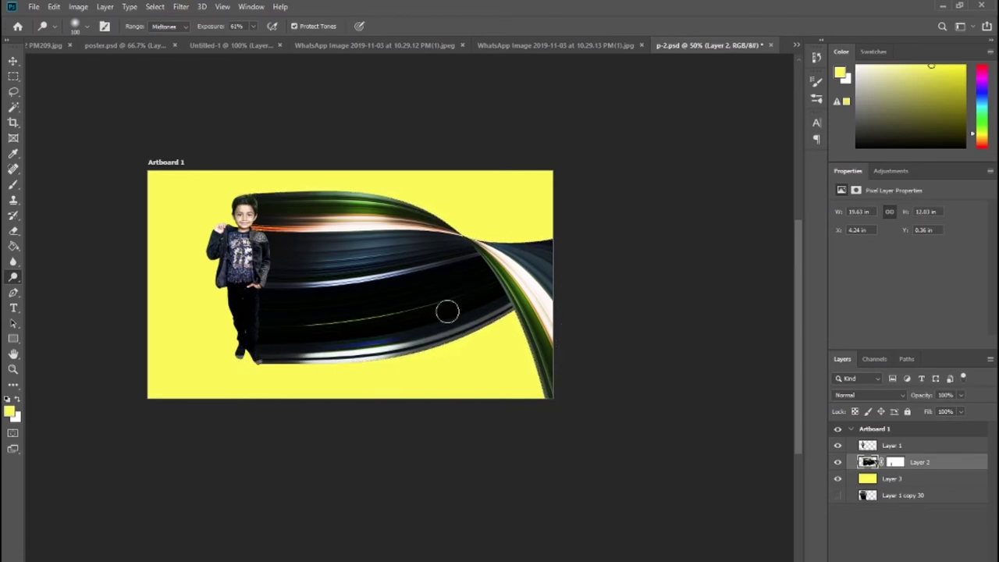
key(z)
drag(389, 303, 493, 310)
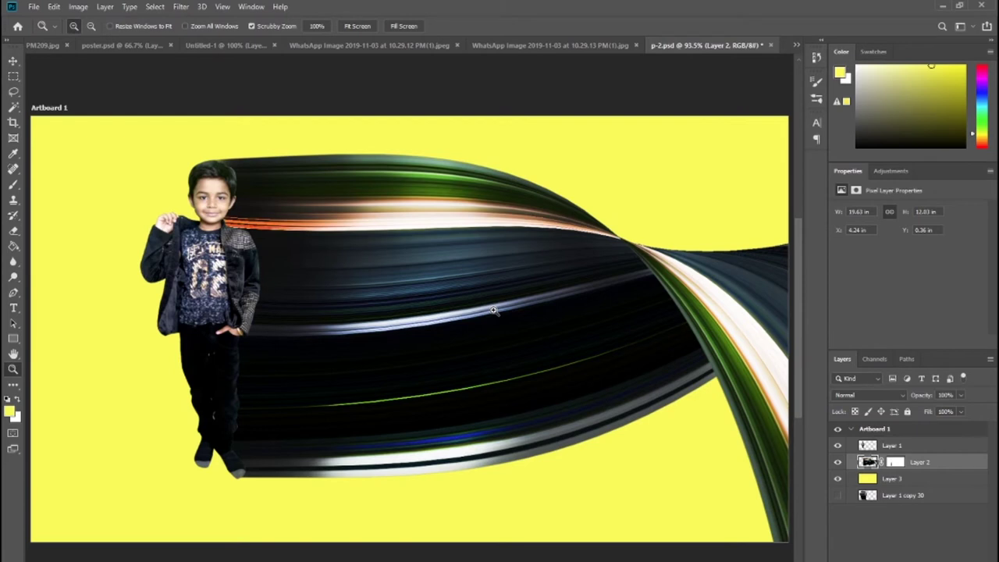
- Enable a Color Overlay in Layer 3's layer style
alt+click(486, 302)
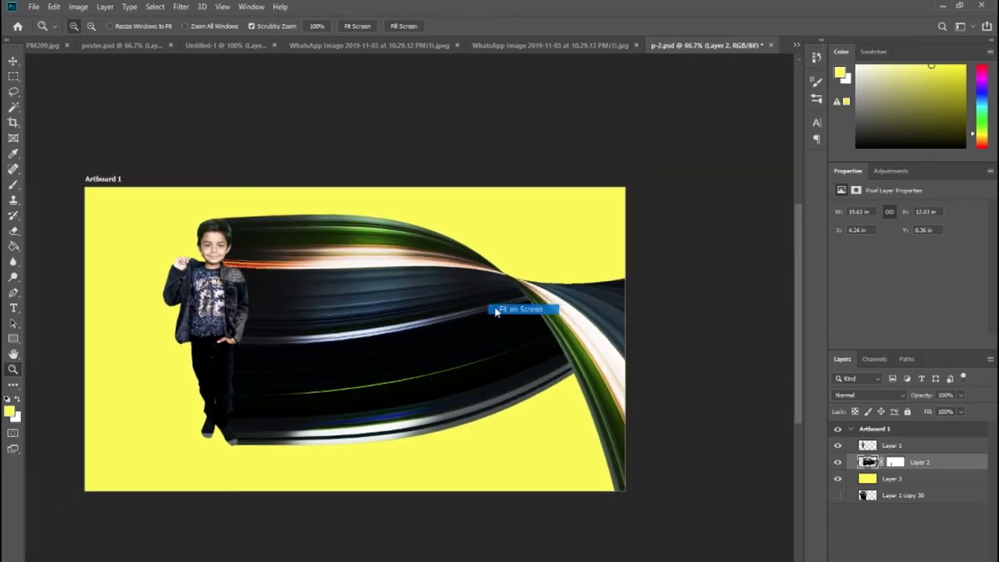
drag(486, 302, 493, 307)
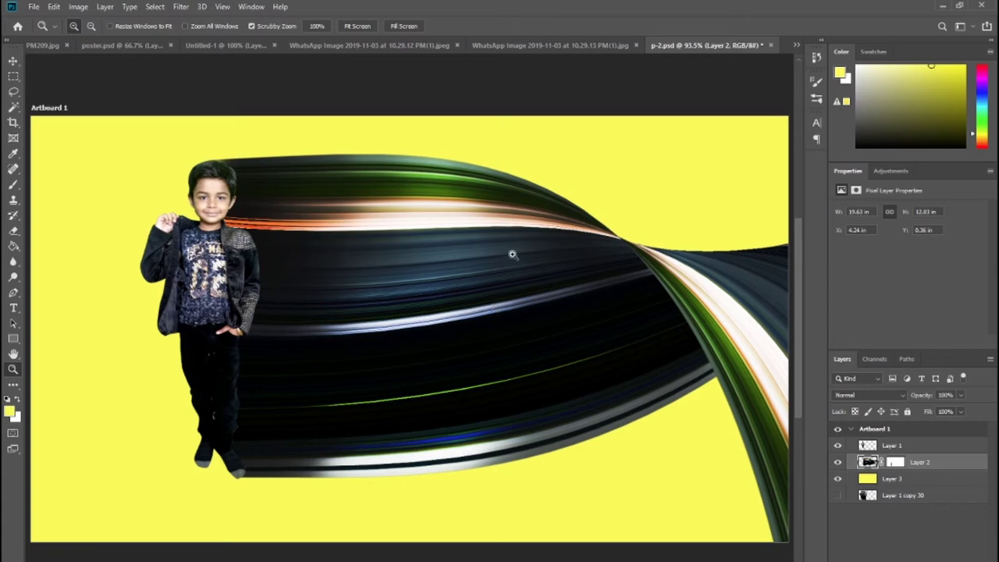
click(923, 480)
double_click(926, 481)
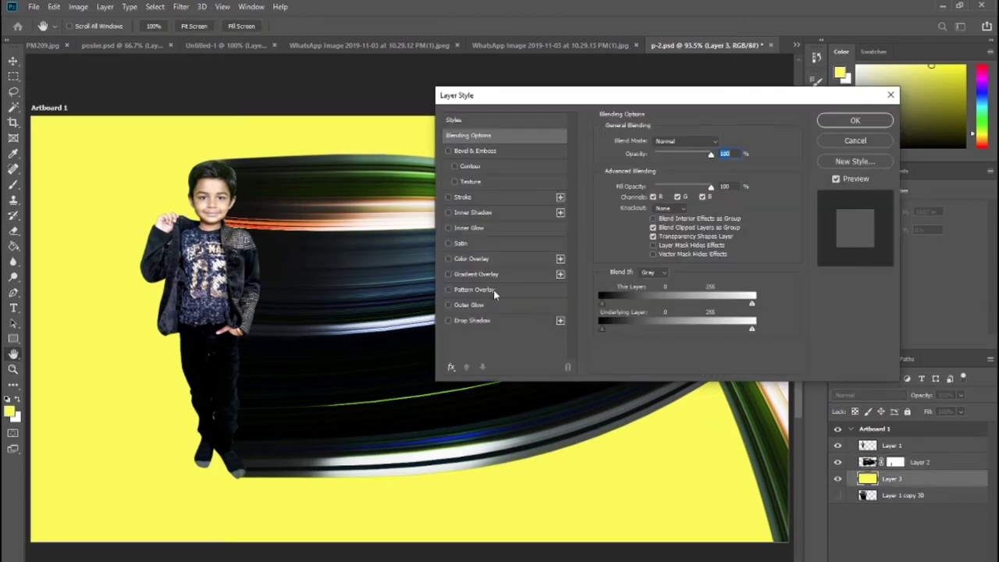
click(472, 259)
- Set the overlay colour to violet 9051d1 and confirm the layer style
click(724, 143)
click(509, 281)
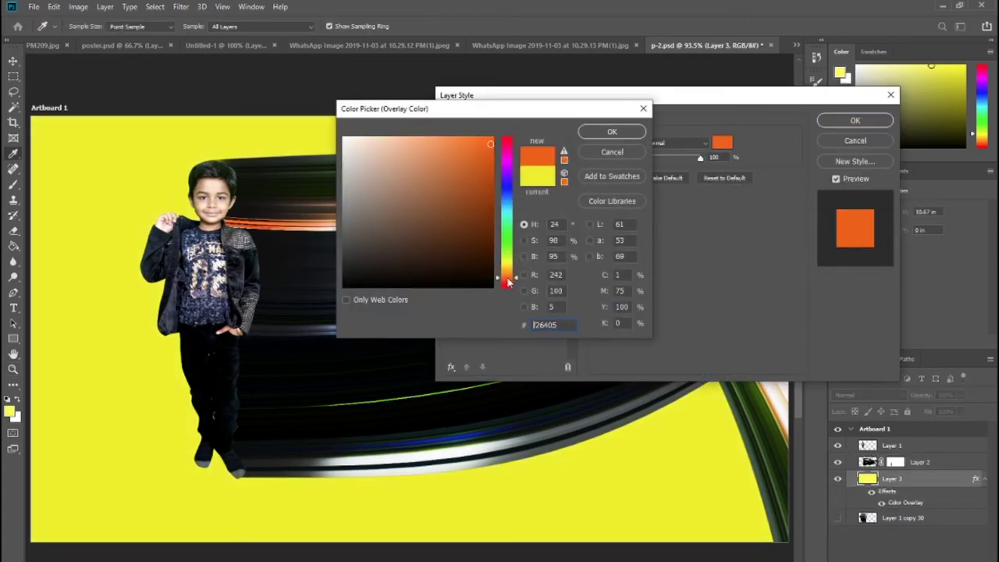
drag(508, 281, 508, 175)
click(437, 142)
mouse_move(437, 142)
mouse_down()
mouse_move(485, 256)
mouse_move(432, 205)
mouse_move(434, 163)
mouse_up()
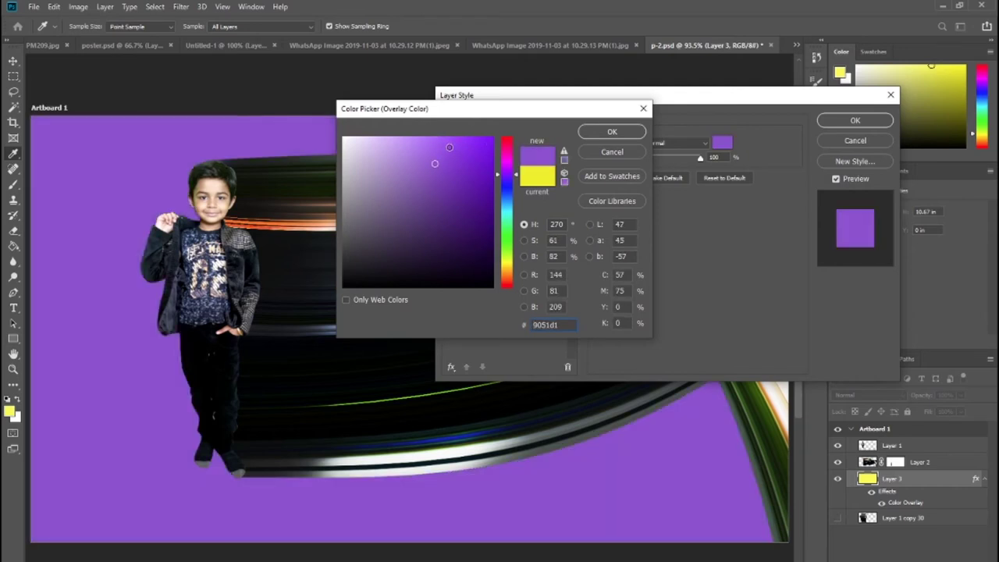
click(612, 131)
key(Return)
- Zoom out and hide the Color Overlay effect so the poster stays yellow
key(z)
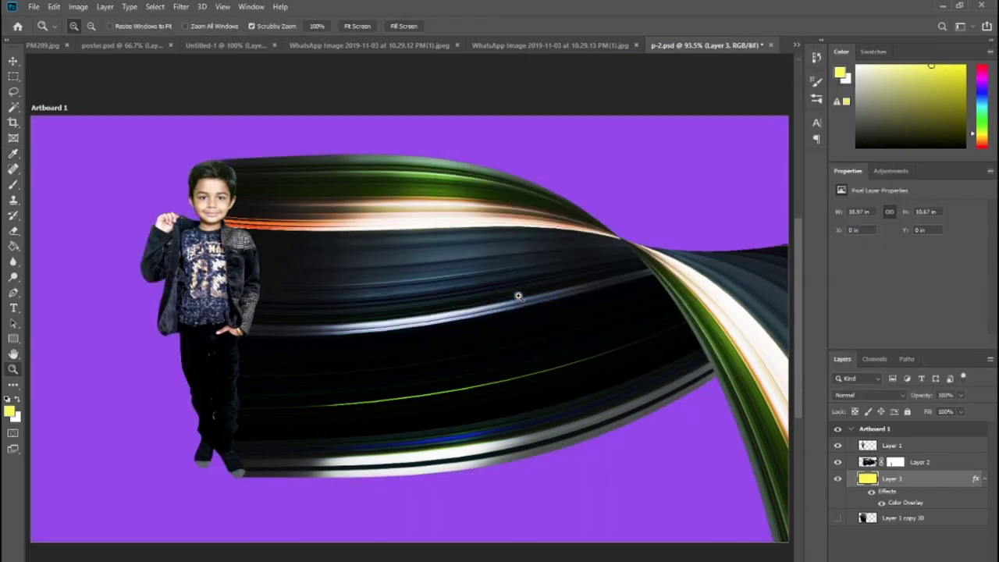
alt+click(518, 295)
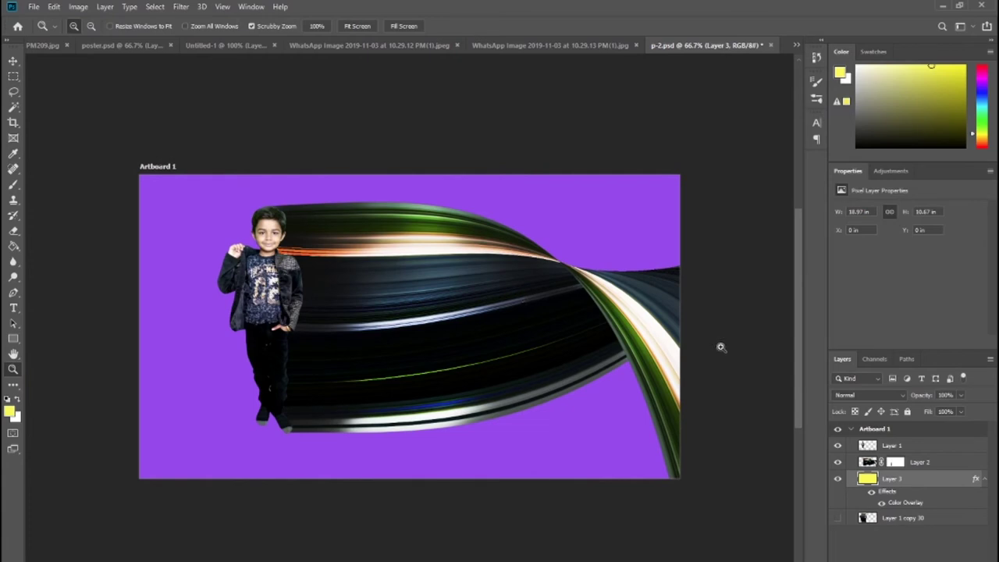
click(881, 504)
double_click(881, 504)
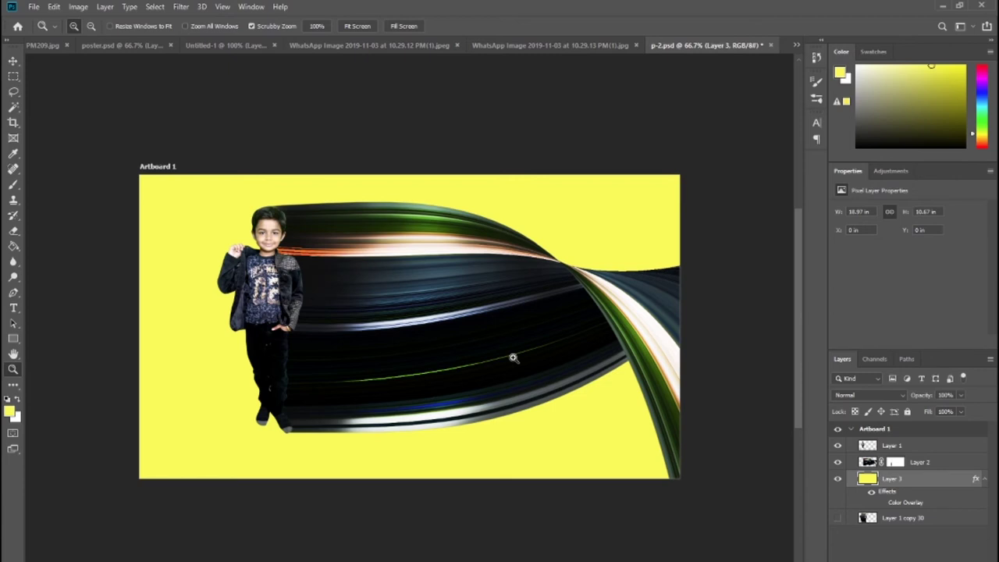
right_click(13, 75)
- Make a thin elliptical selection along the poster bottom and add a new layer
click(47, 86)
drag(208, 450, 596, 446)
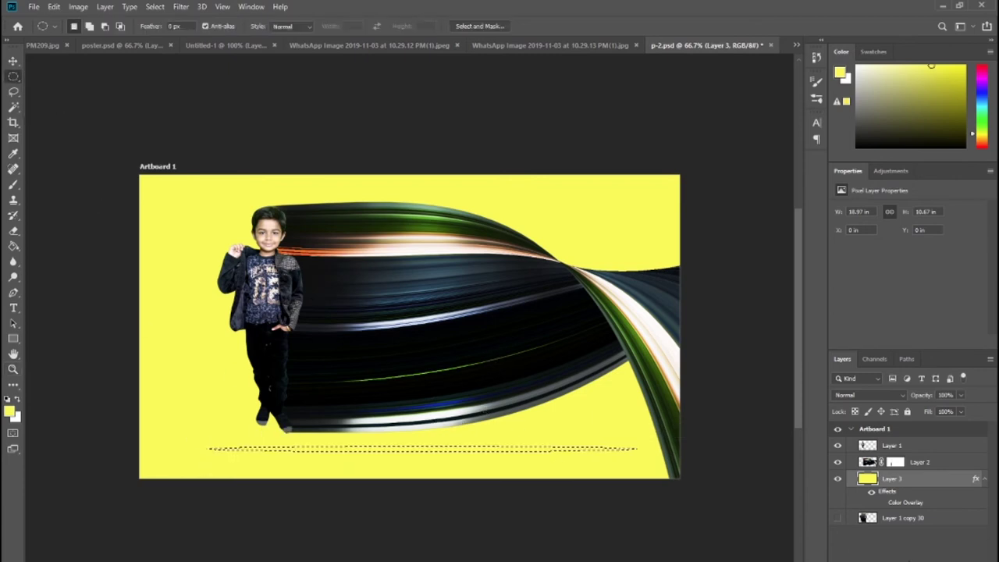
key(ctrl+shift+alt+n)
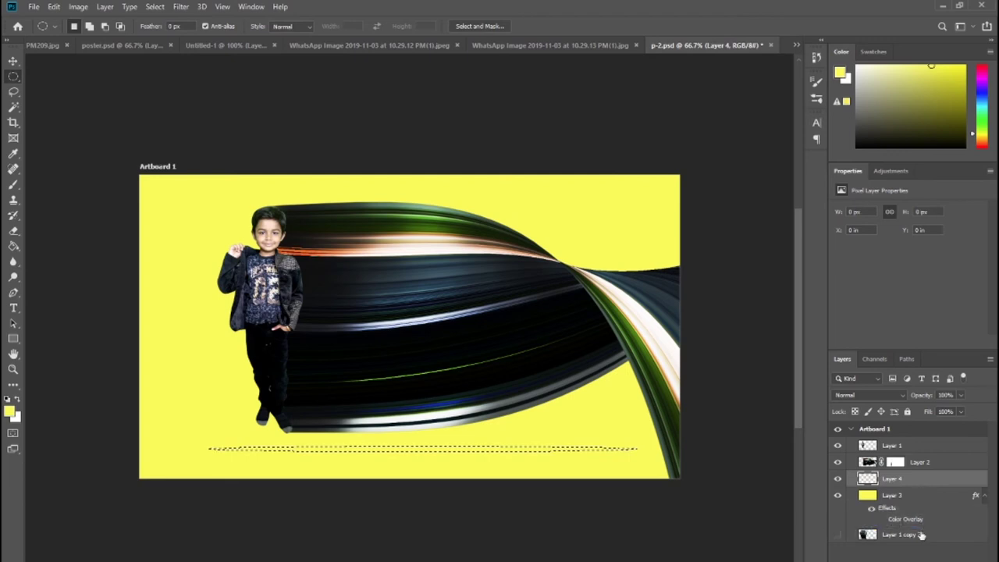
drag(921, 485, 920, 528)
- Fill the ellipse with black on Layer 4, kept above the background, then deselect
click(8, 398)
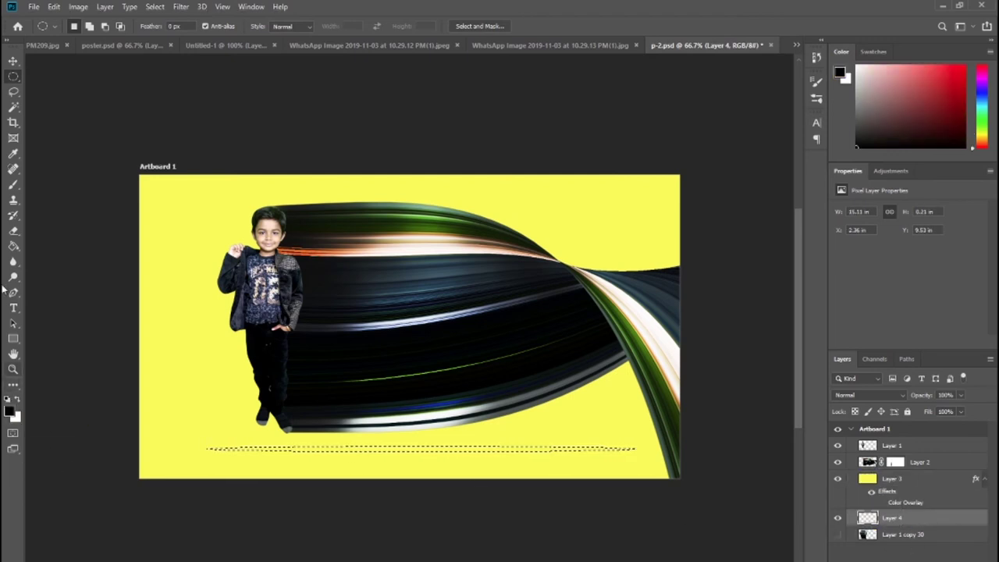
click(13, 246)
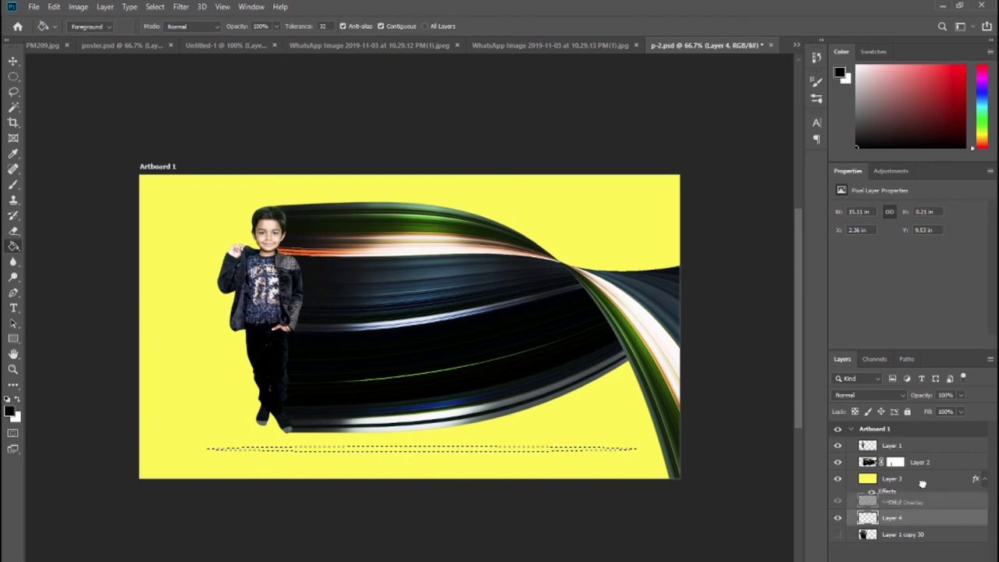
key(ctrl+bracketright)
click(18, 399)
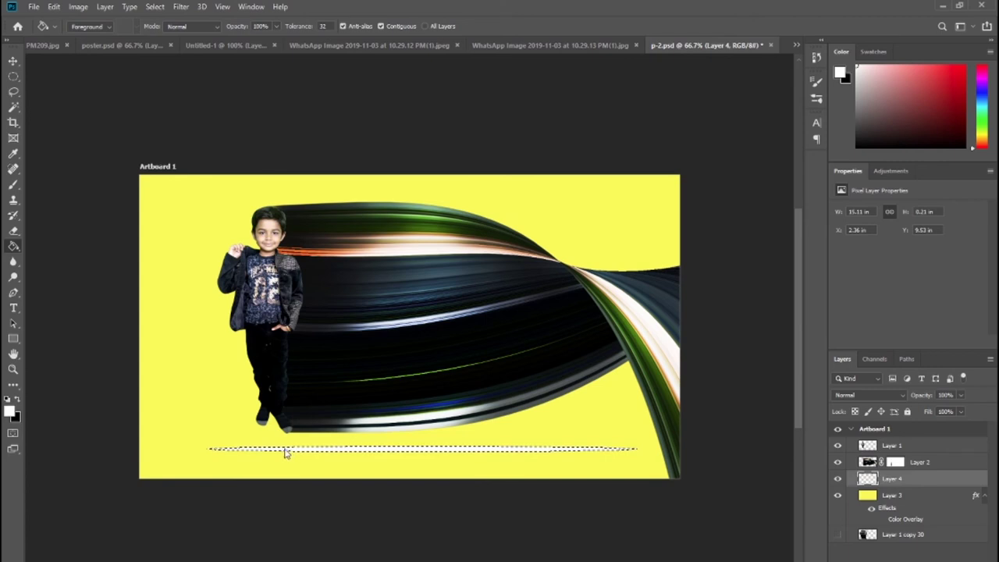
click(17, 400)
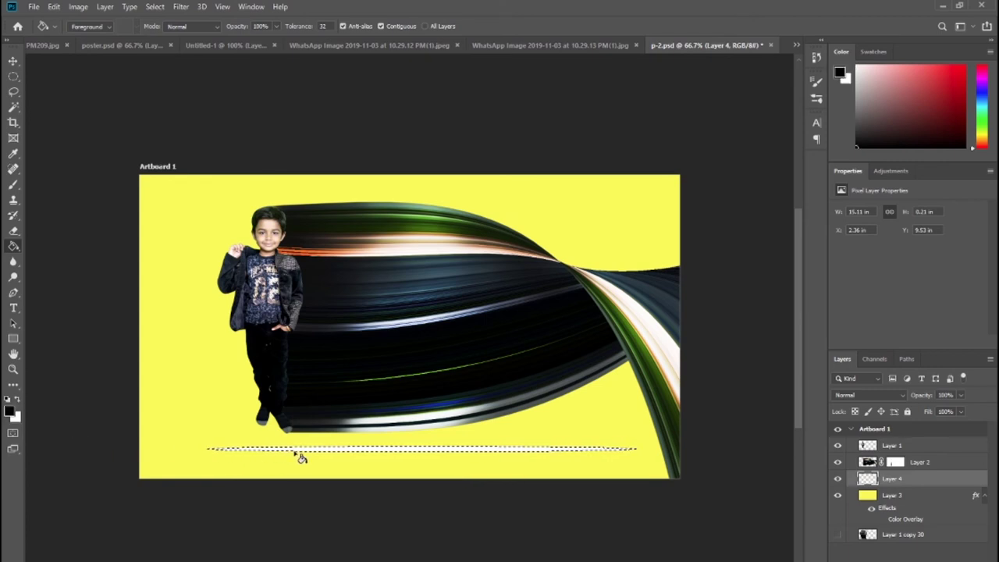
click(299, 450)
click(154, 7)
click(165, 33)
click(180, 6)
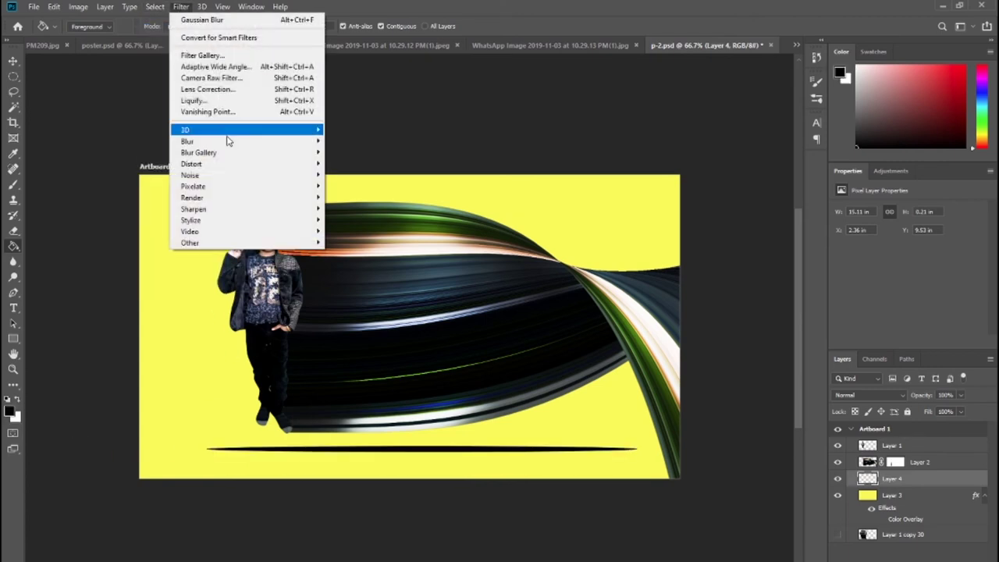
- Apply a Gaussian Blur of about 9.2 pixels to the black ellipse
click(355, 188)
drag(456, 303, 452, 304)
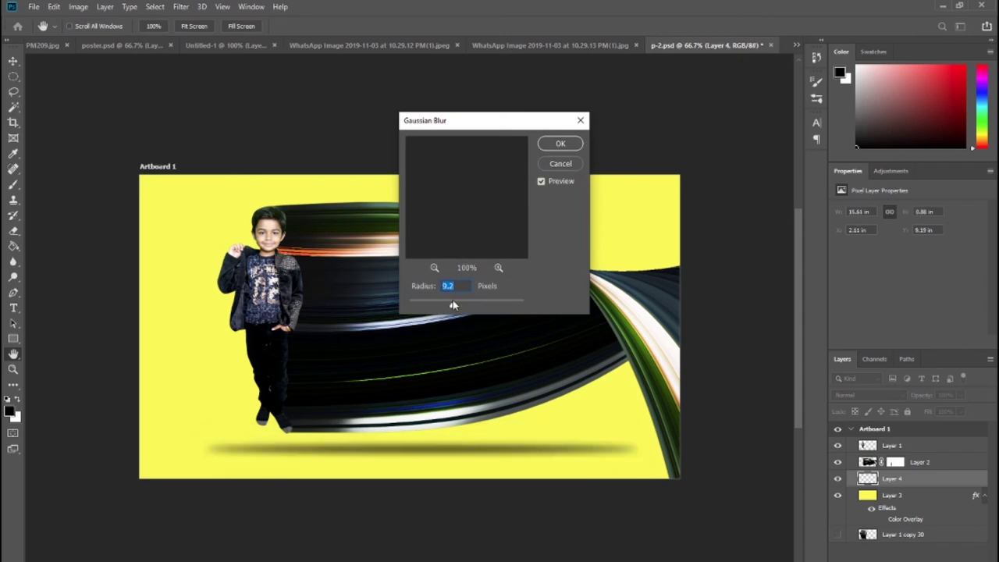
click(560, 143)
- Shift the shadow left under the boy and widen it rightward beneath the trail
key(v)
mouse_move(442, 451)
mouse_down()
mouse_move(400, 450)
mouse_move(410, 460)
mouse_move(407, 447)
mouse_up()
key(Return)
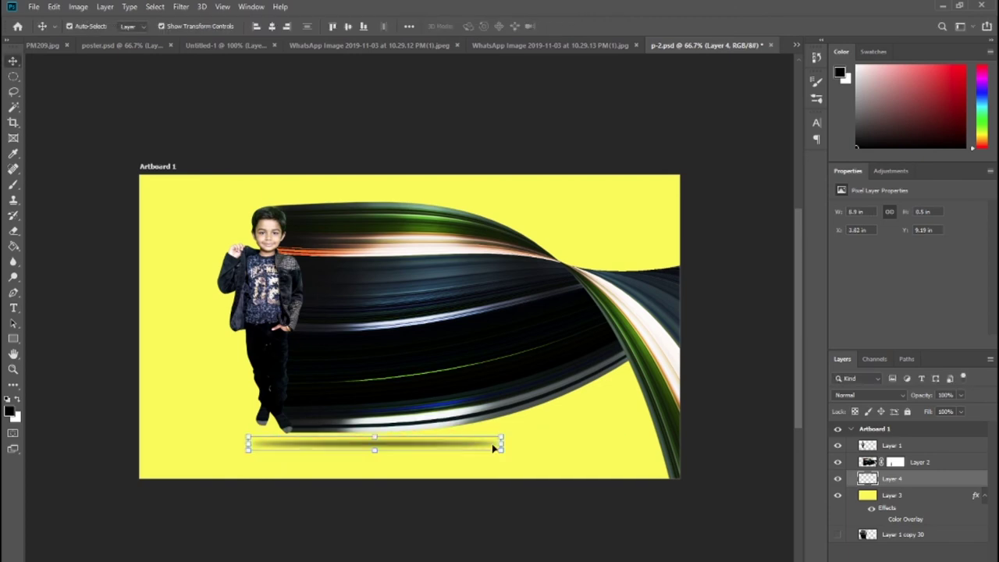
drag(537, 441, 675, 440)
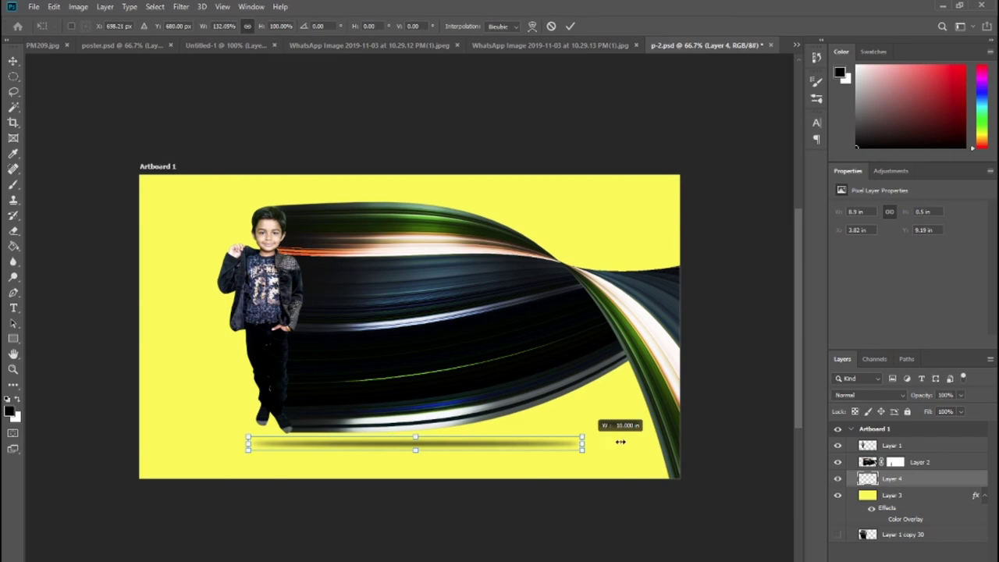
key(Return)
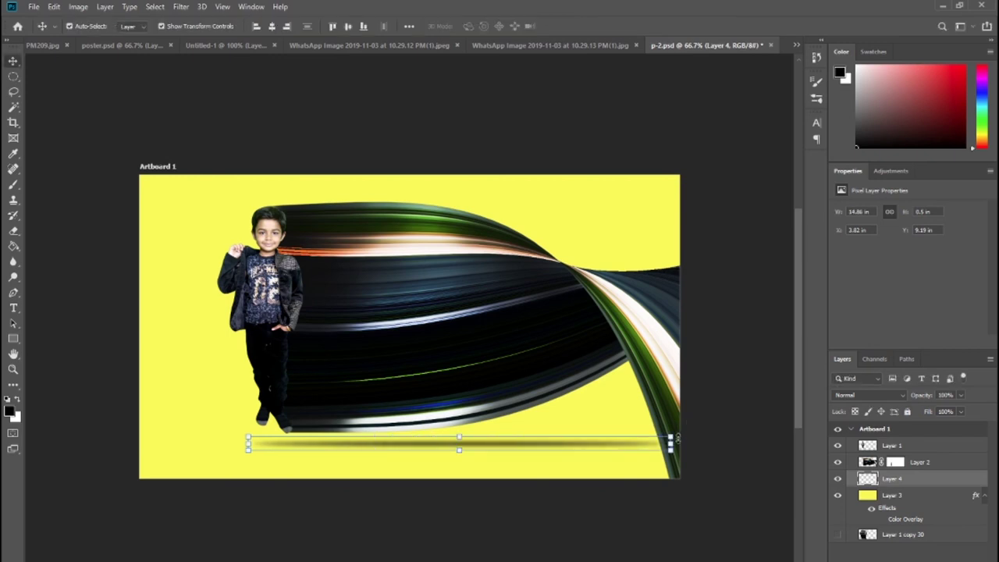